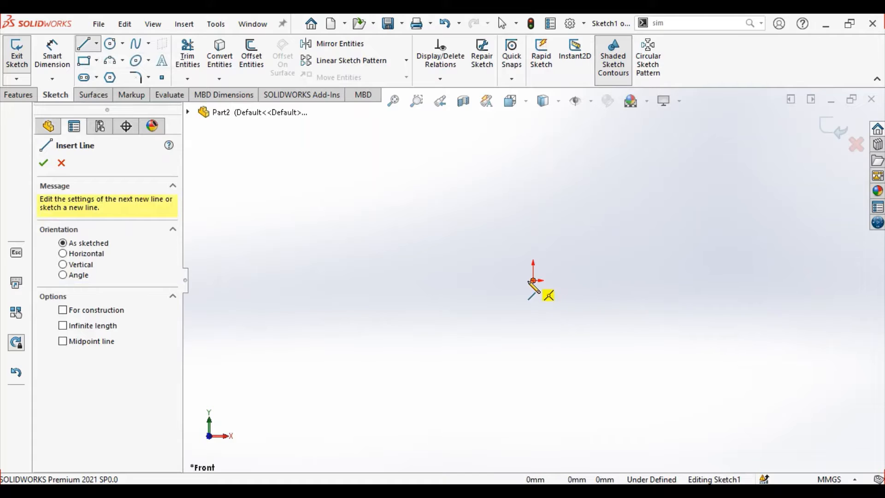
Step: Sketch a vertical line about 57 mm long upward from the origin
left_click_drag(534, 281, 533, 148)
right_click(483, 159)
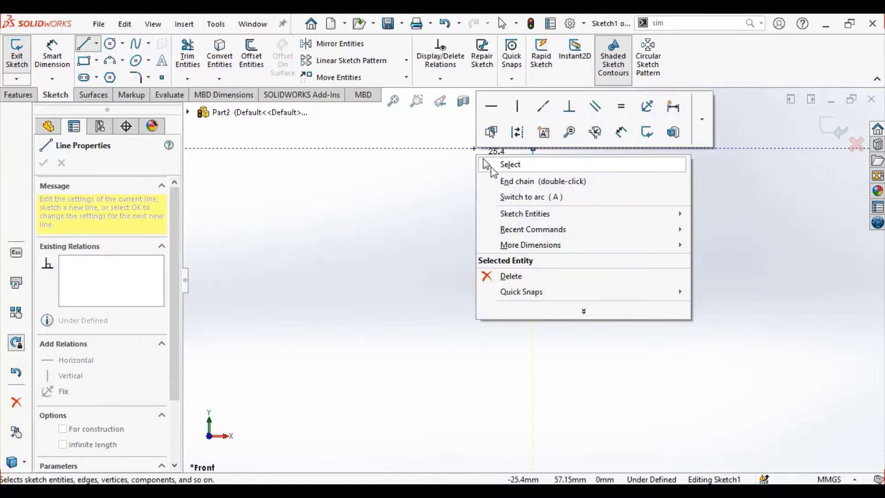
left_click(487, 163)
Step: Sketch a horizontal line about 70 mm long from the origin in the positive X direction
left_click(96, 43)
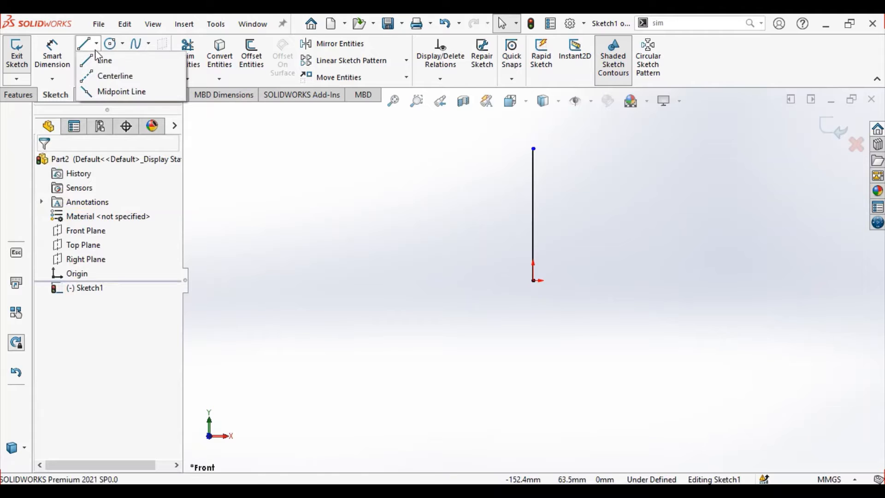
left_click(106, 64)
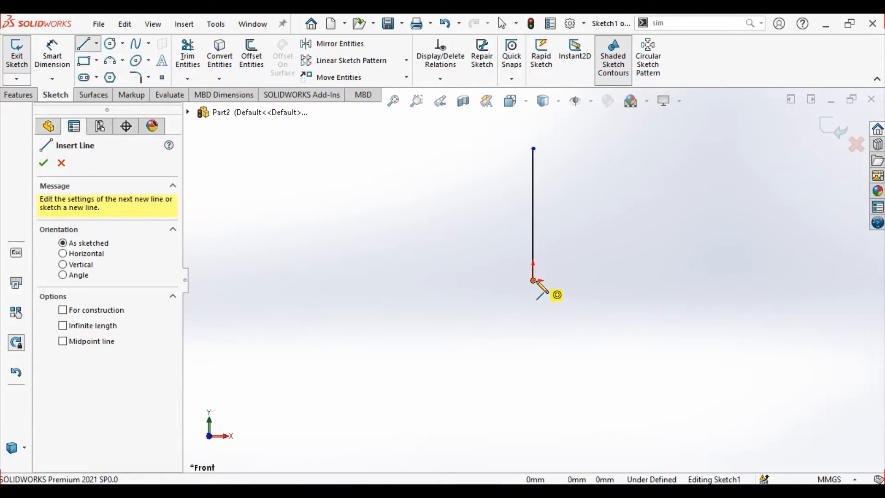
mouse_move(533, 280)
left_mouse_down()
mouse_move(705, 283)
mouse_move(694, 280)
left_mouse_up()
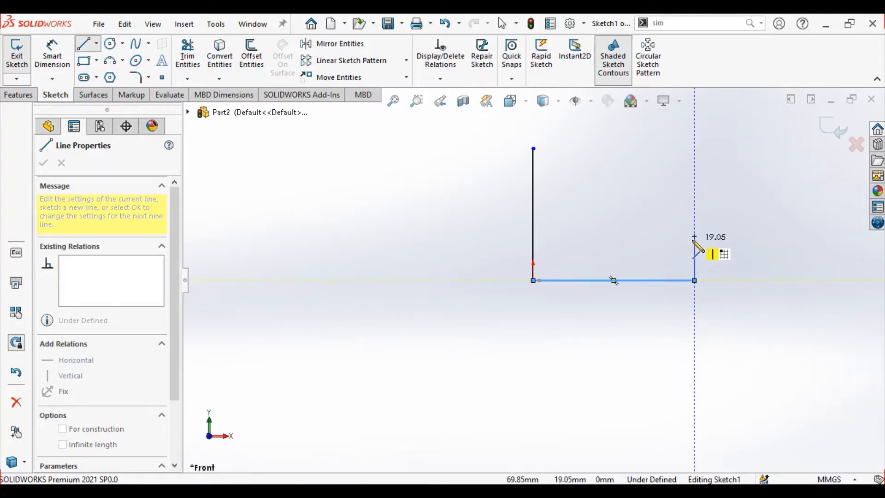
right_click(704, 249)
left_click(682, 250)
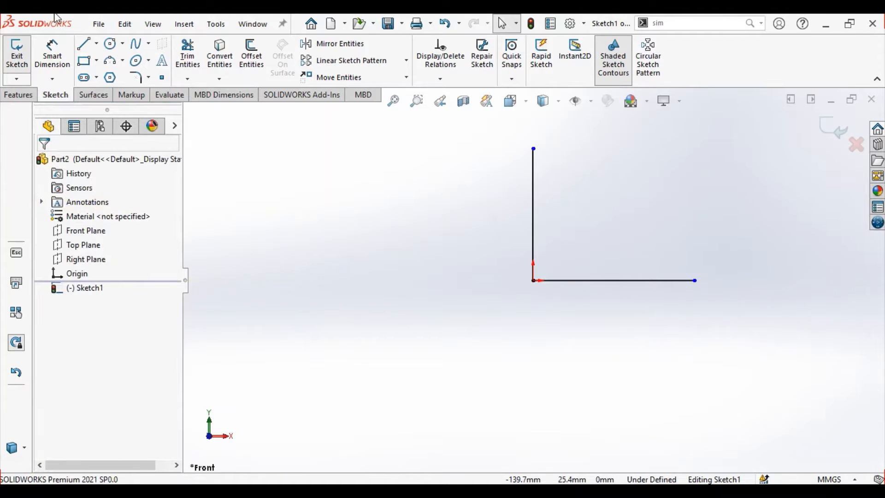
Step: Dimension the vertical line's length and set it to 150 mm
left_click(53, 53)
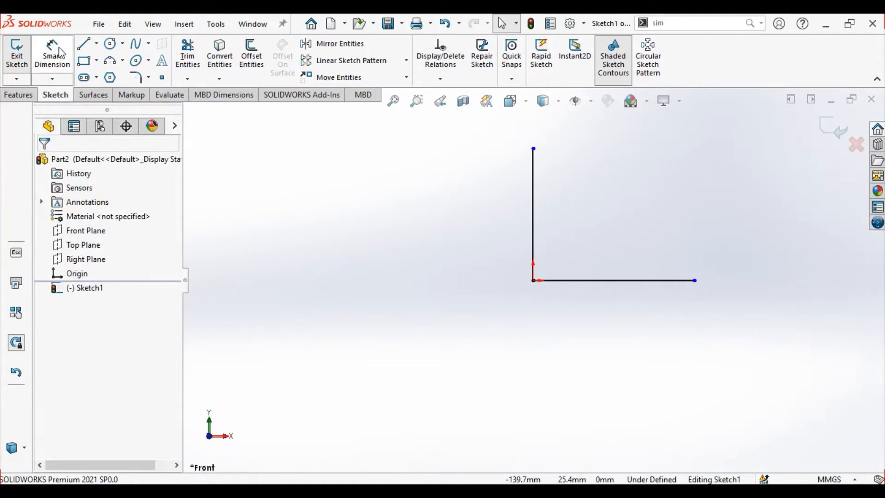
left_click(533, 210)
left_click(479, 211)
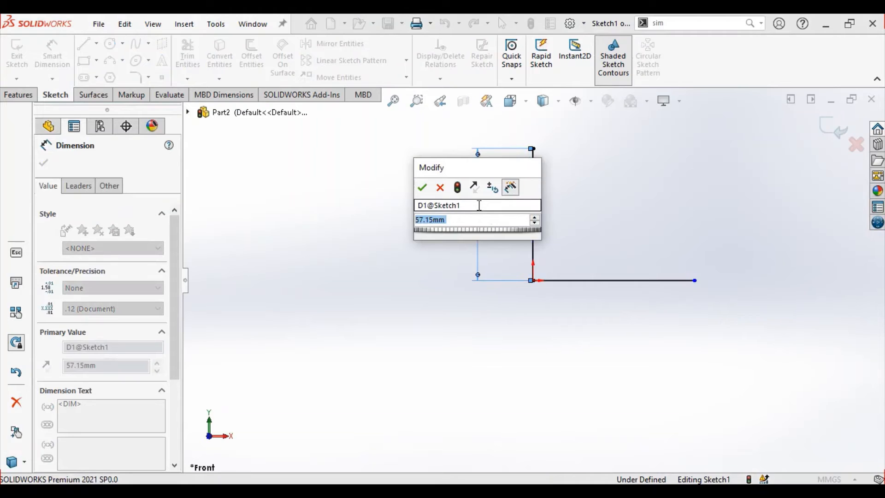
type("150")
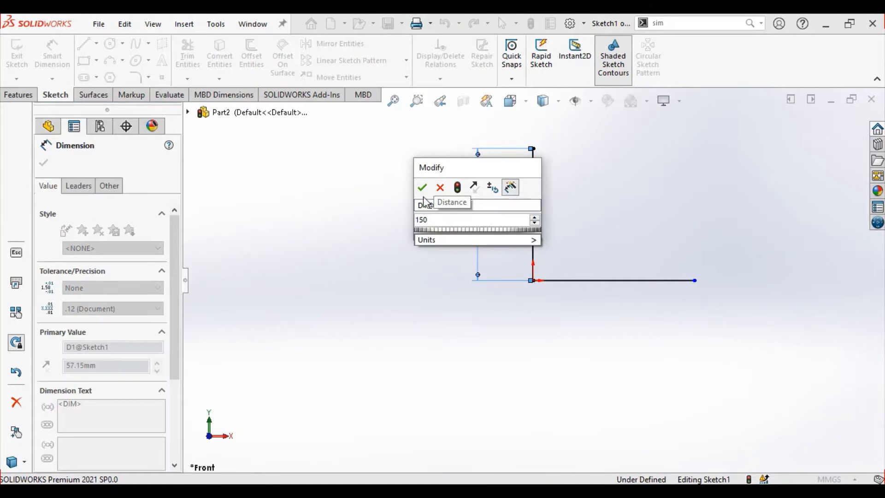
key("Return")
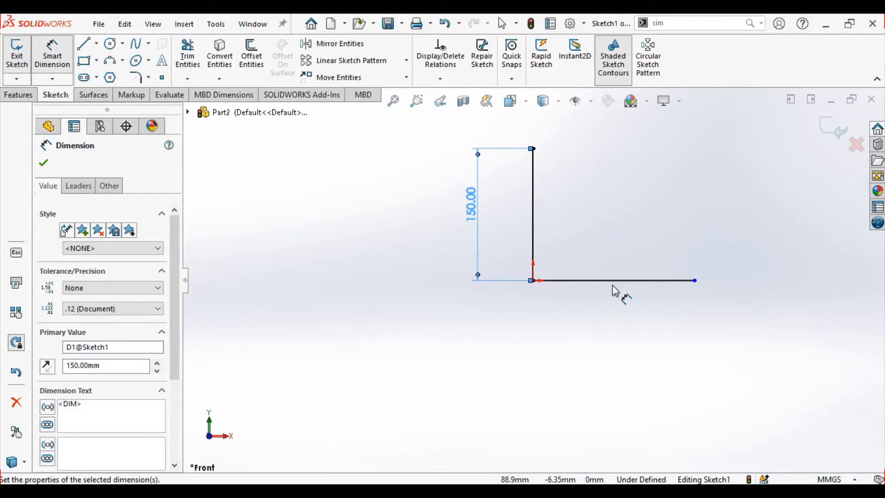
Step: Dimension the horizontal line's length, set it to 120 mm and finish dimensioning
left_click(616, 290)
left_click(618, 333)
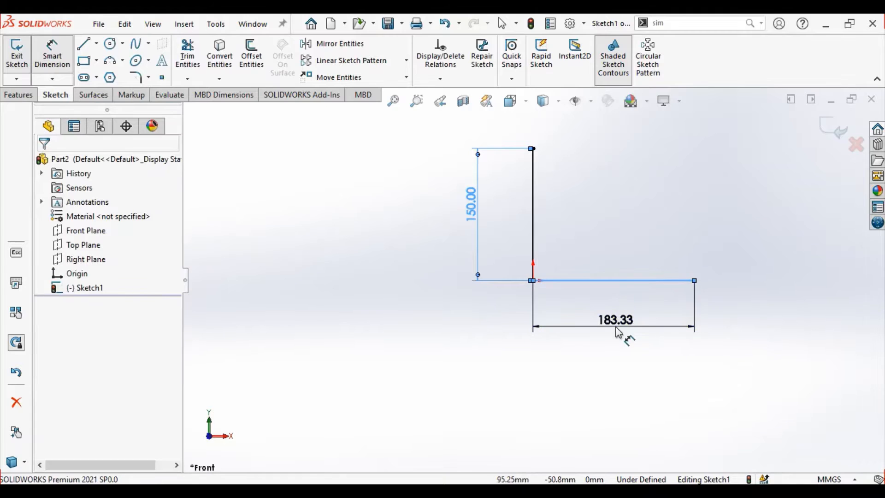
type("150.0")
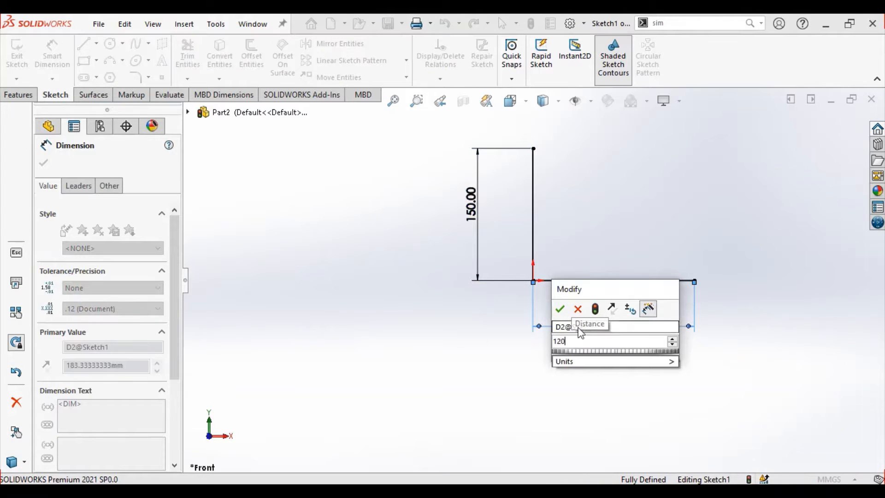
left_click(559, 306)
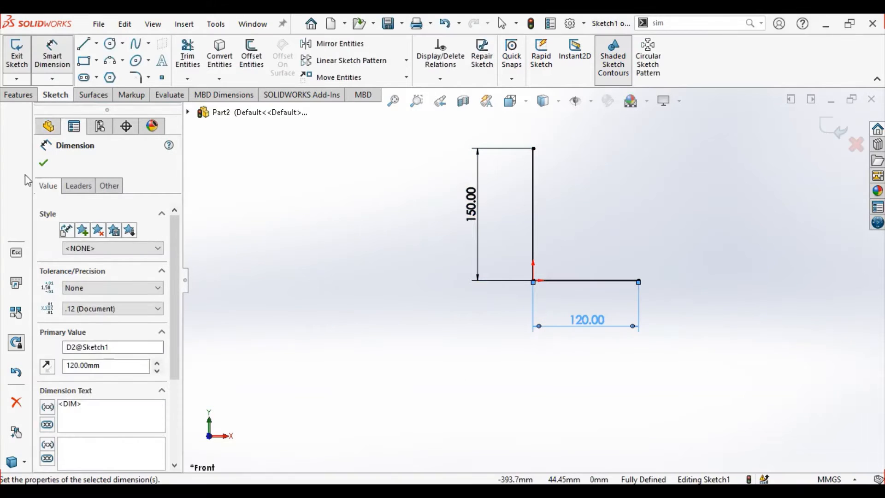
left_click(44, 164)
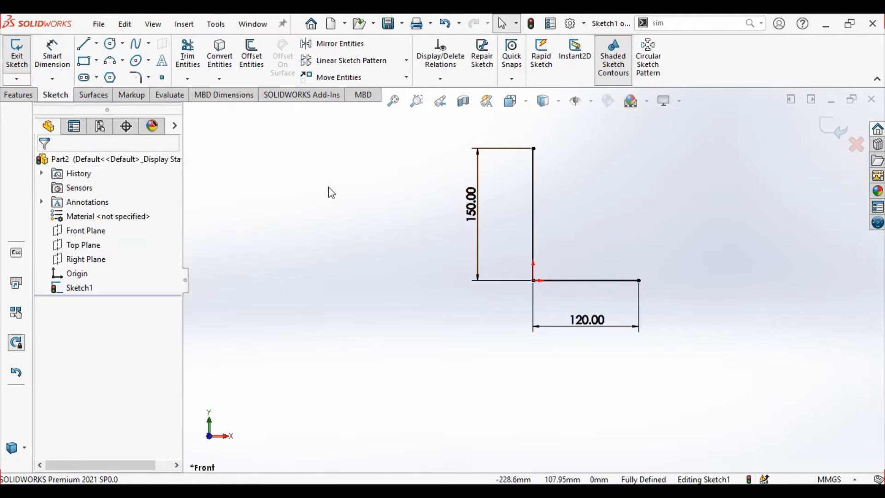
Step: Round the corner between the two lines with a 60 mm sketch fillet and exit the sketch
left_click(147, 77)
left_click(165, 101)
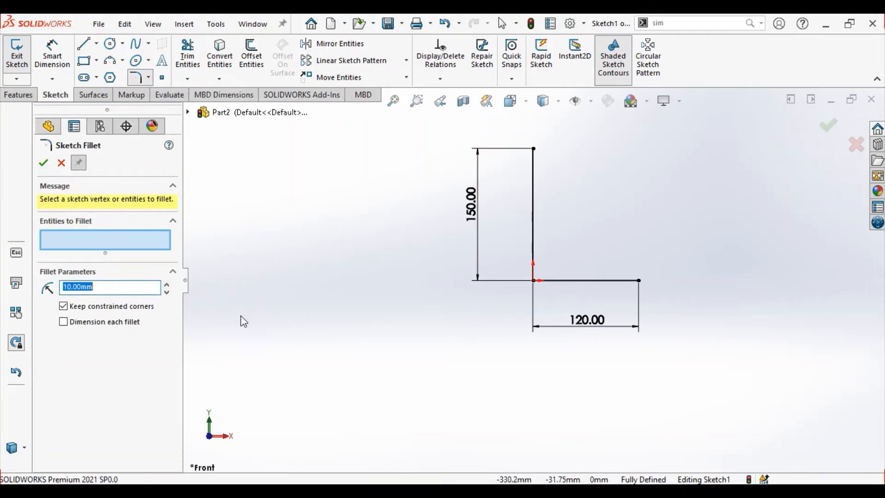
left_click_drag(124, 284, 85, 282)
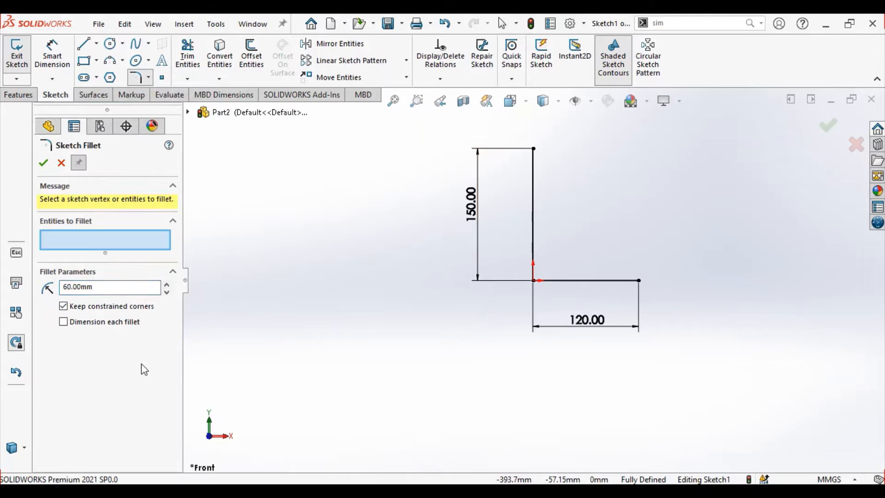
left_click(534, 282)
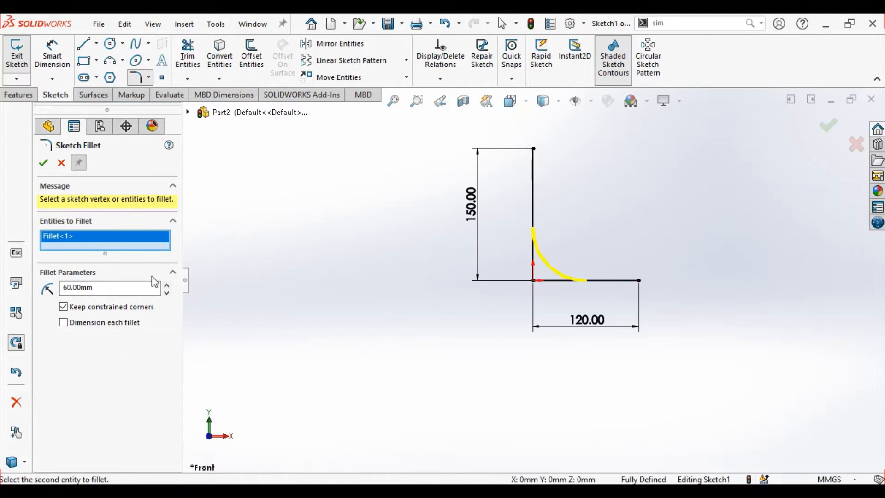
left_click(45, 164)
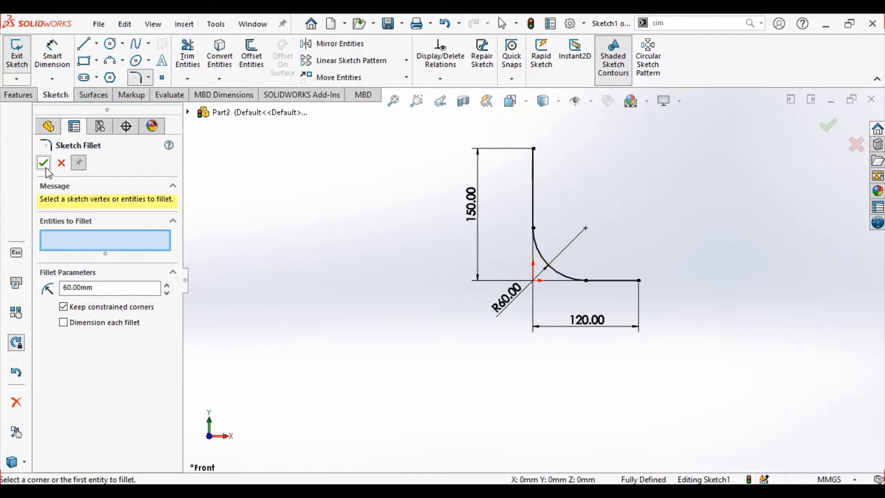
left_click(44, 165)
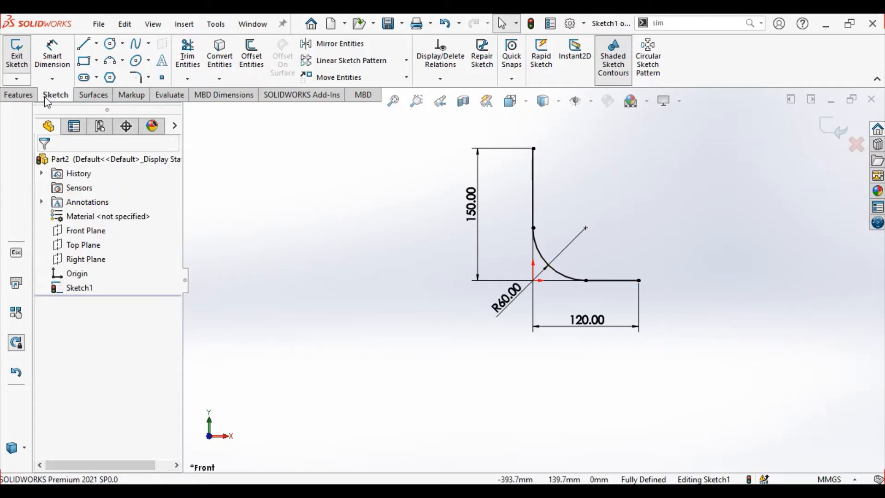
left_click(17, 52)
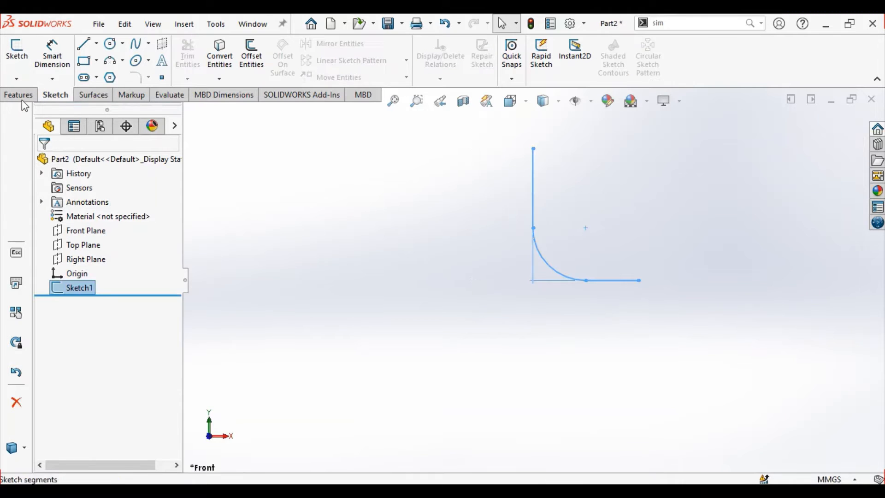
Step: Set up a Swept Boss/Base along the L-shaped sketch with a circular profile 80 mm in diameter
left_click(20, 95)
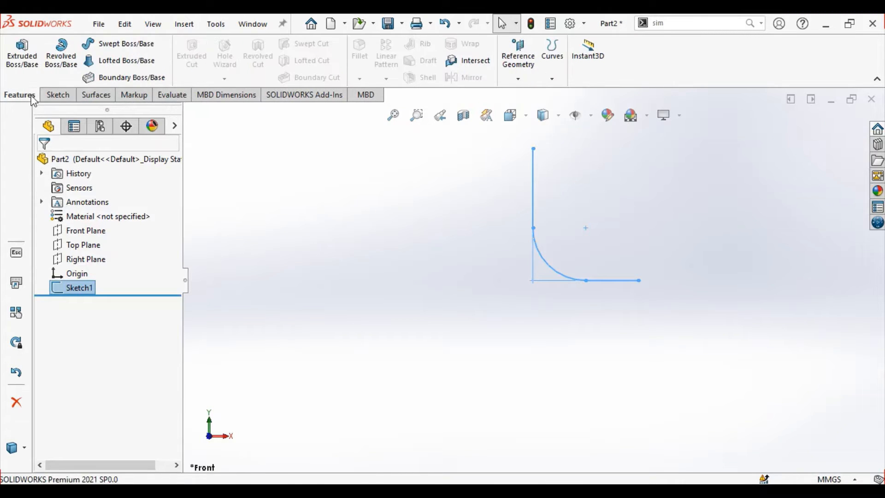
left_click(122, 47)
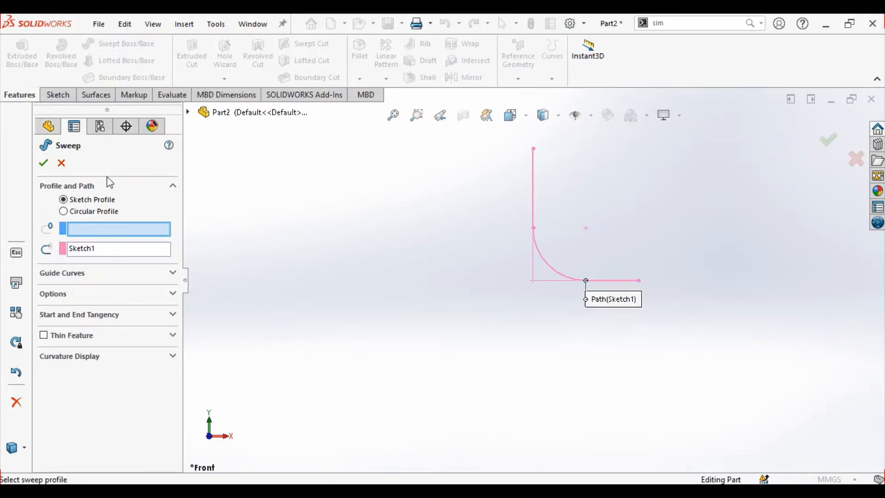
left_click(63, 211)
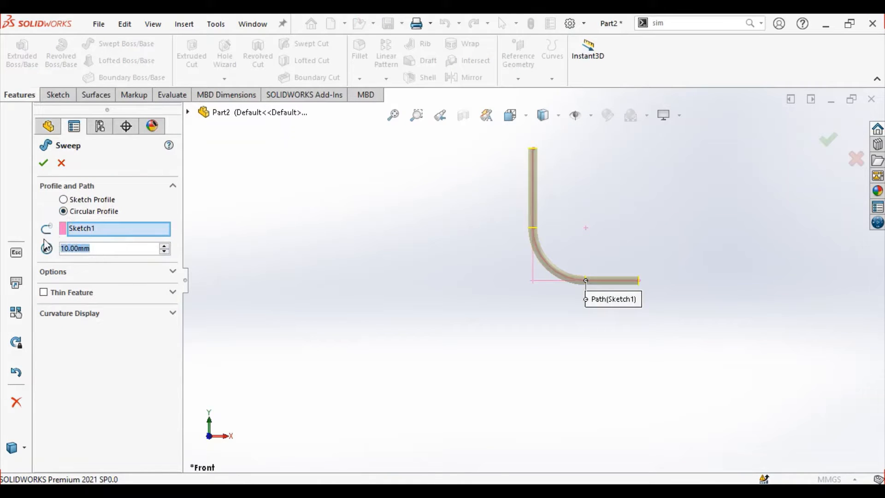
type("80")
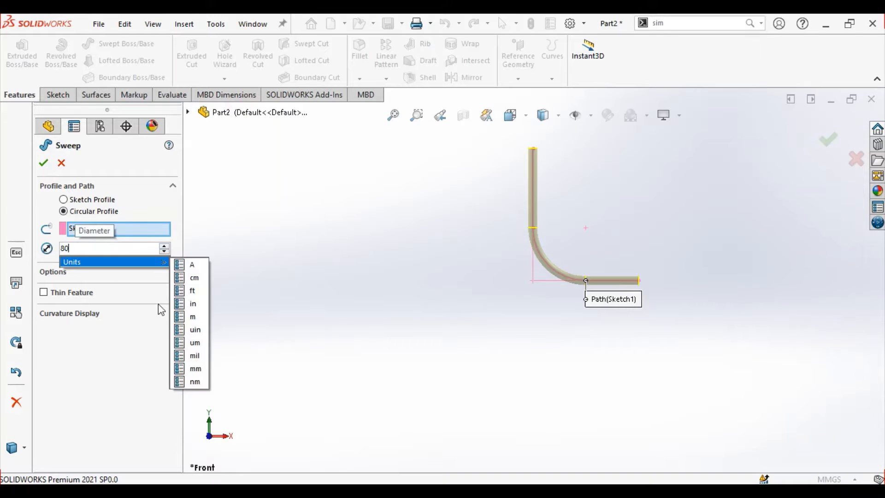
key("Return")
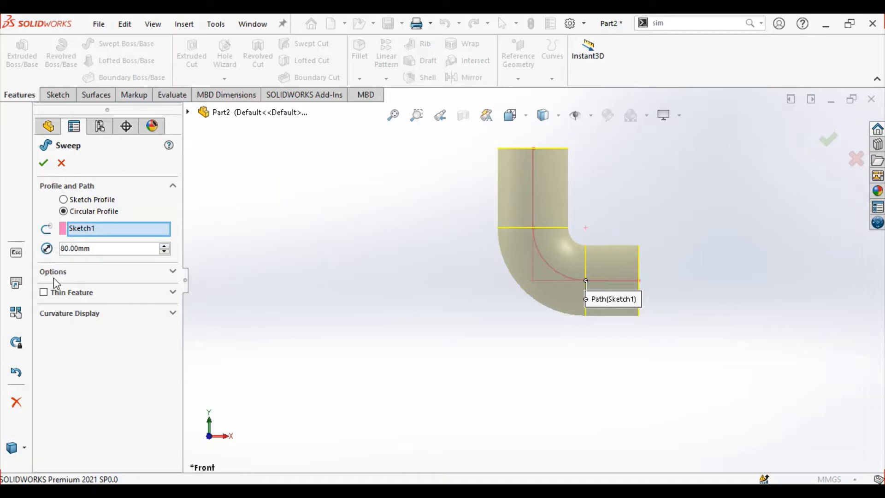
Step: Make the sweep a one-direction thin feature with a 10 mm wall reversed to the inside, and create it
left_click(43, 292)
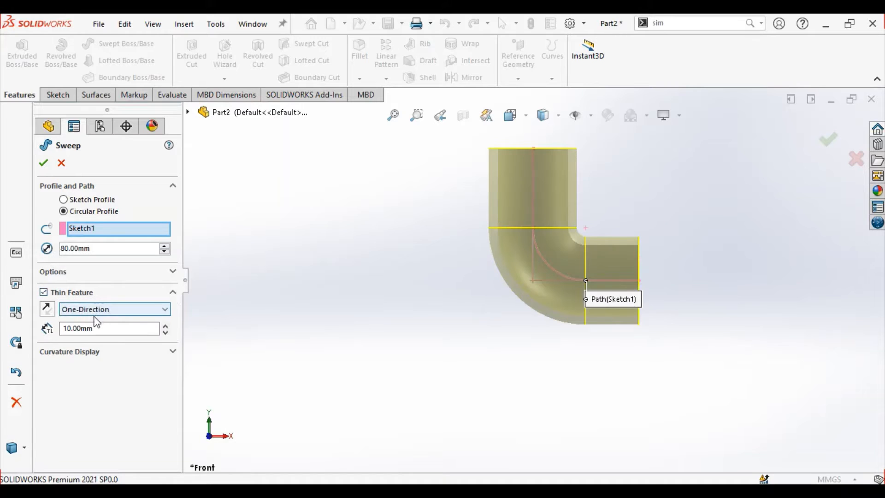
left_click(47, 309)
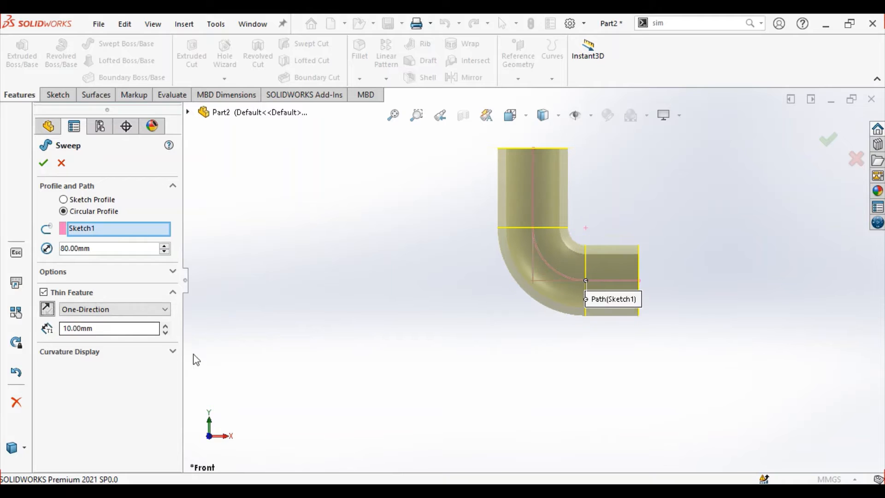
left_click(44, 163)
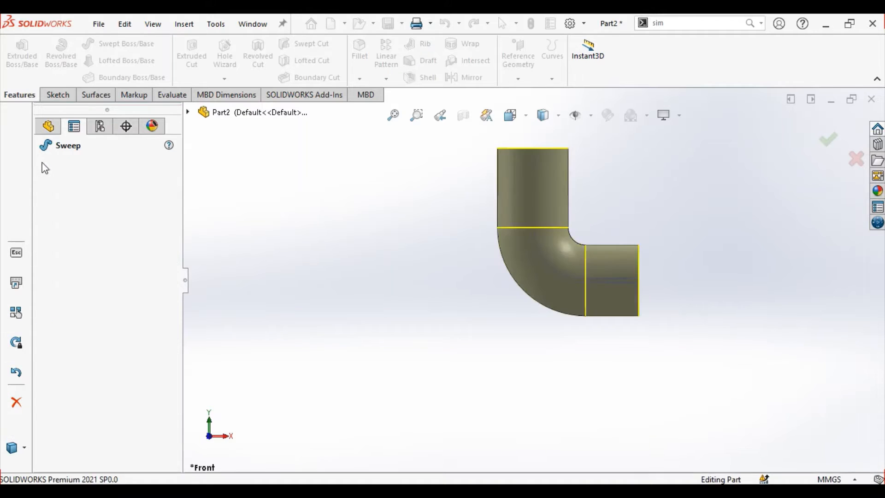
Step: Start a sketch on the annular end face of the pipe's vertical leg, viewed normal to the sketch plane
scroll(591, 179, "up", 3)
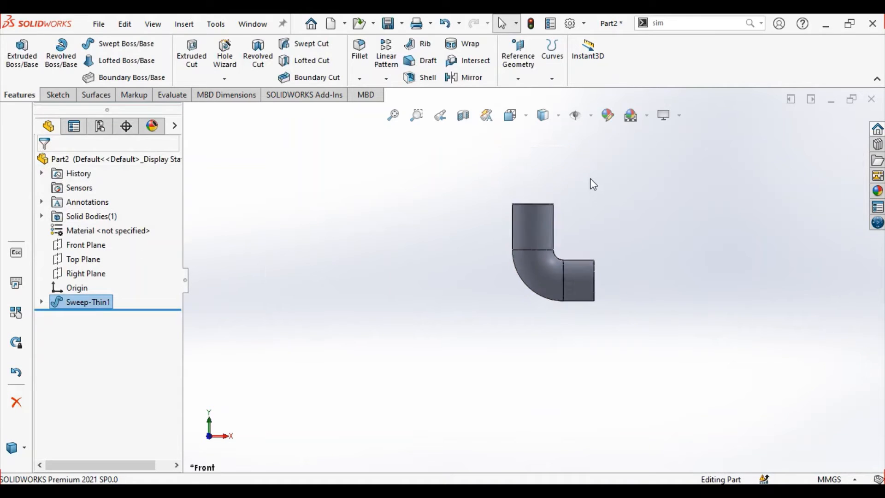
scroll(590, 178, "down", 3)
middle_click_drag(536, 241, 537, 308)
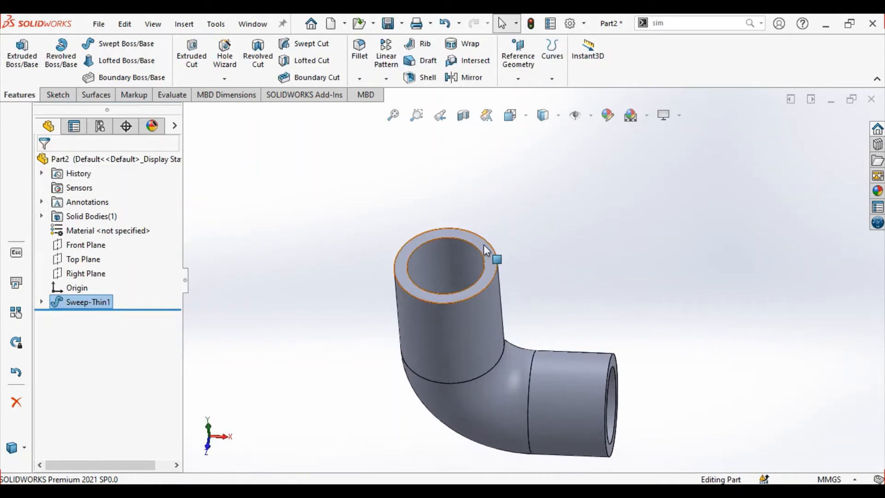
left_click(435, 234)
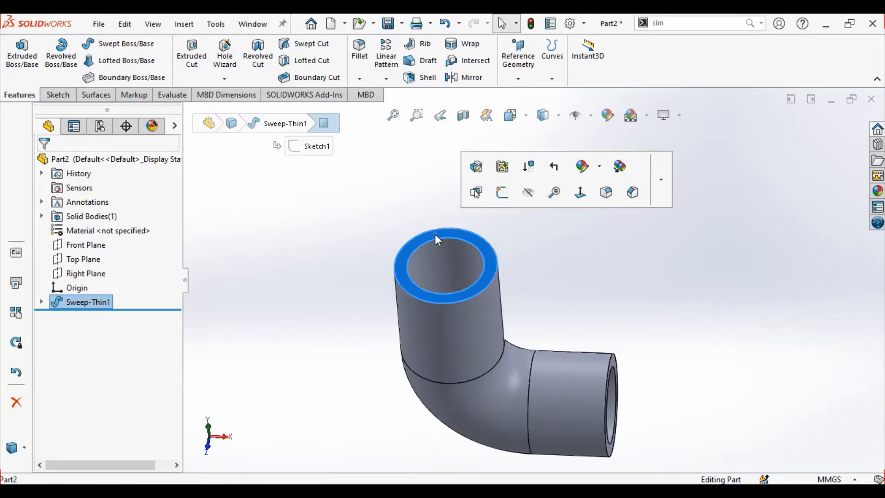
left_click(503, 196)
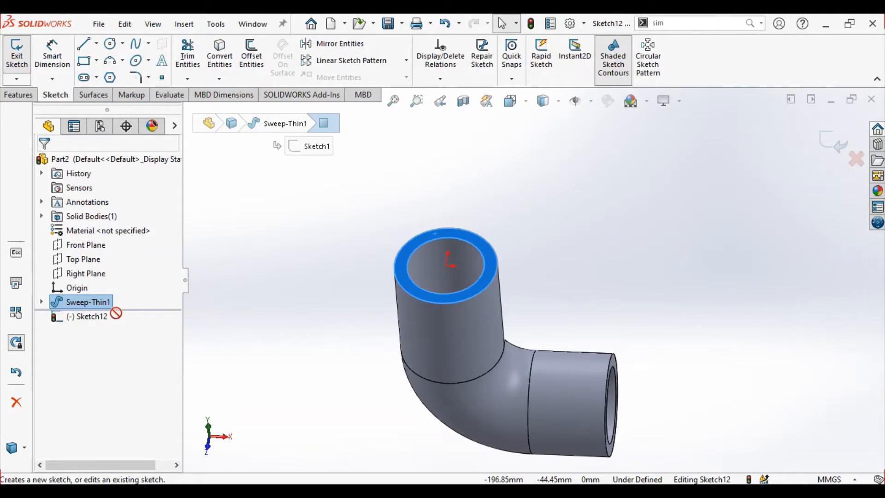
right_click(70, 323)
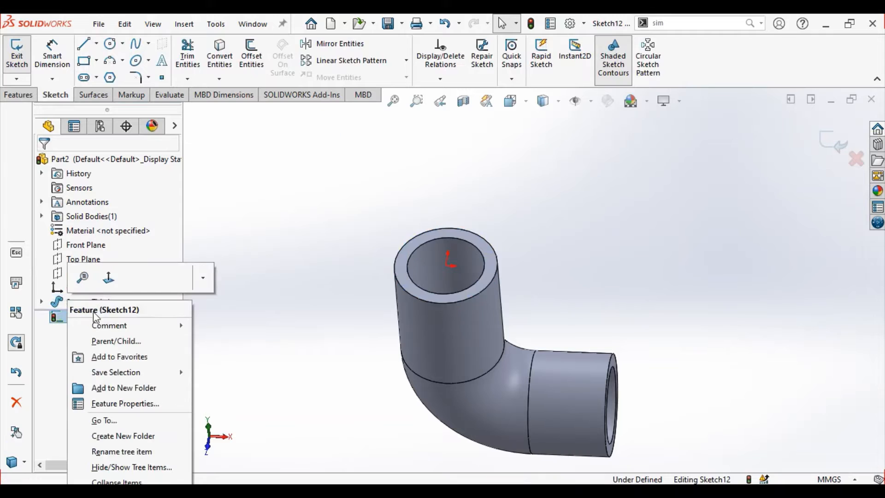
left_click(115, 279)
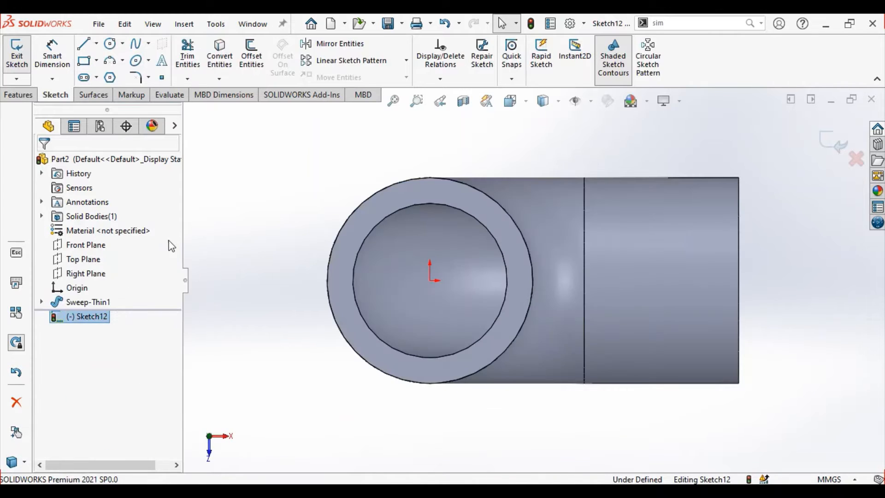
Step: Sketch two circles centred on the origin, with radii of about 63.5 mm and 32.4 mm
left_click(122, 44)
left_click(131, 62)
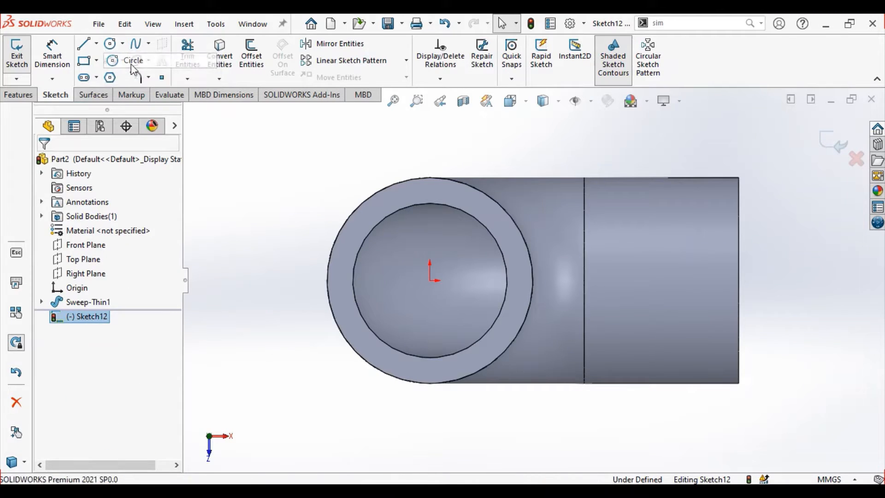
left_click(431, 280)
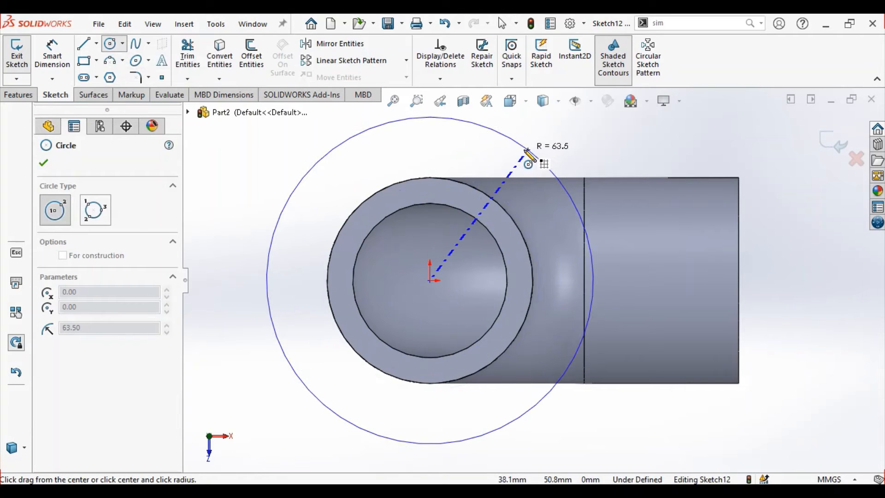
left_click(526, 151)
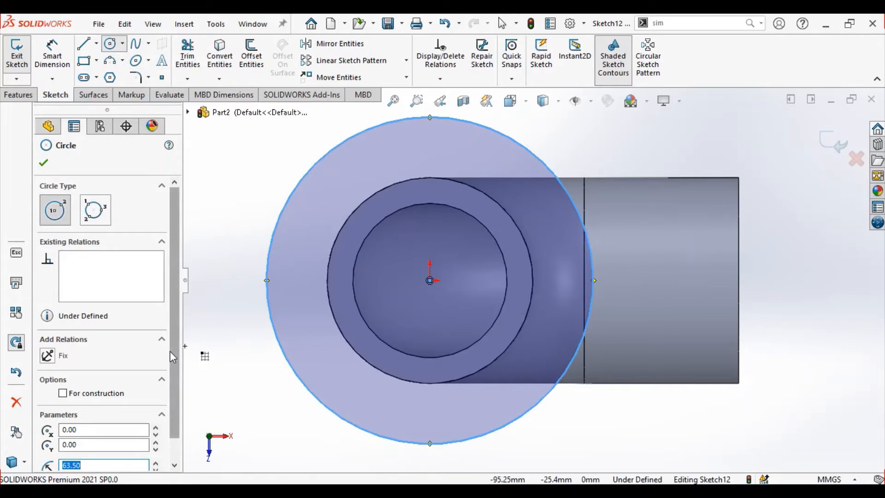
left_click(430, 280)
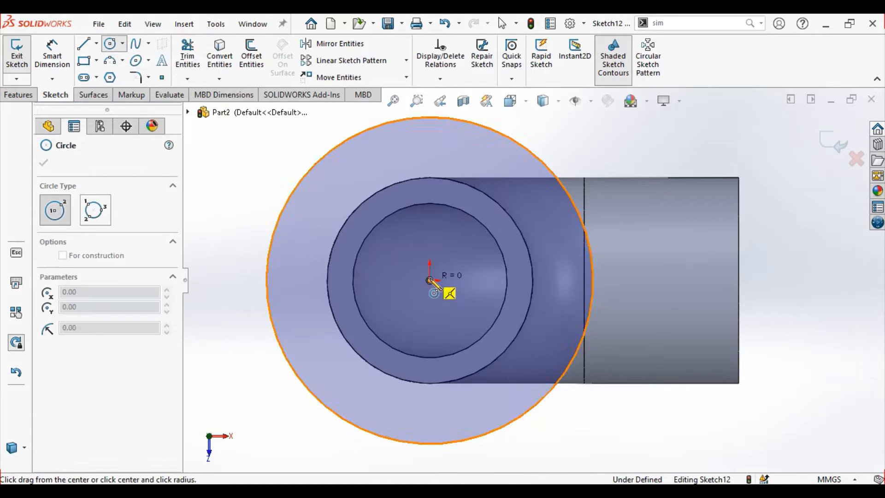
left_click(452, 199)
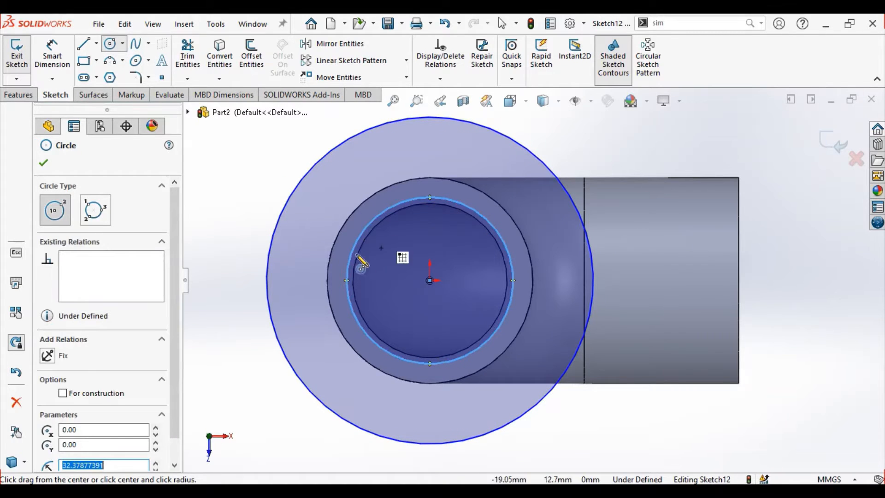
left_click(44, 163)
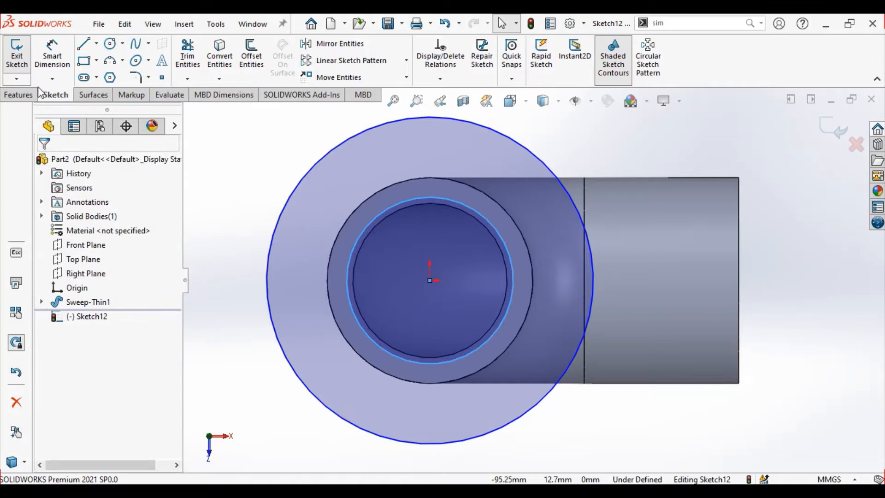
Step: Dimension the outer circle's diameter to 150 mm
left_click(52, 78)
left_click(79, 92)
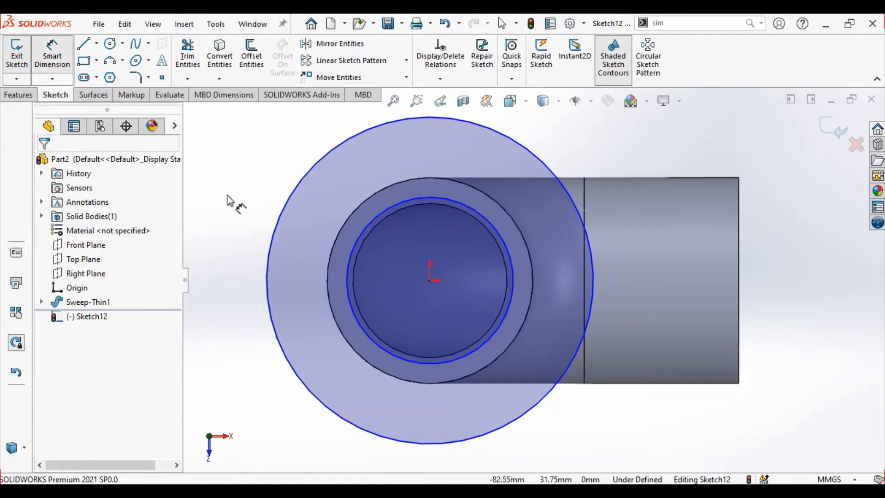
left_click(279, 223)
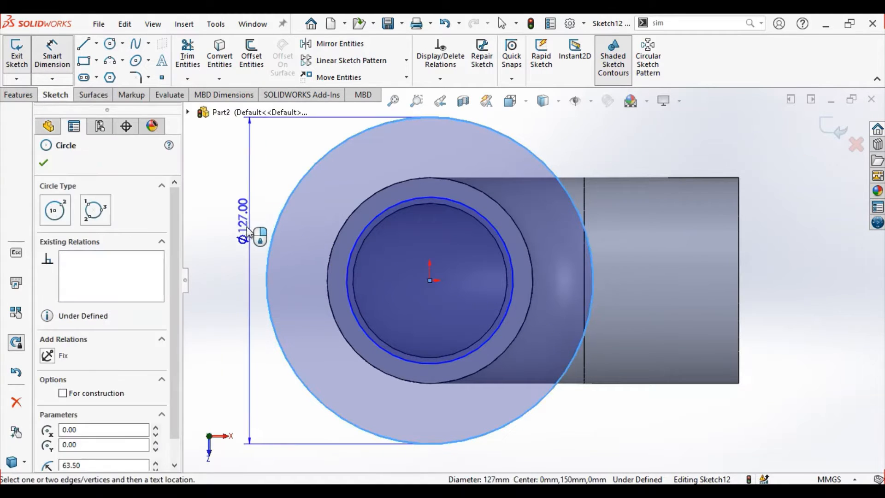
left_click(241, 251)
type("1")
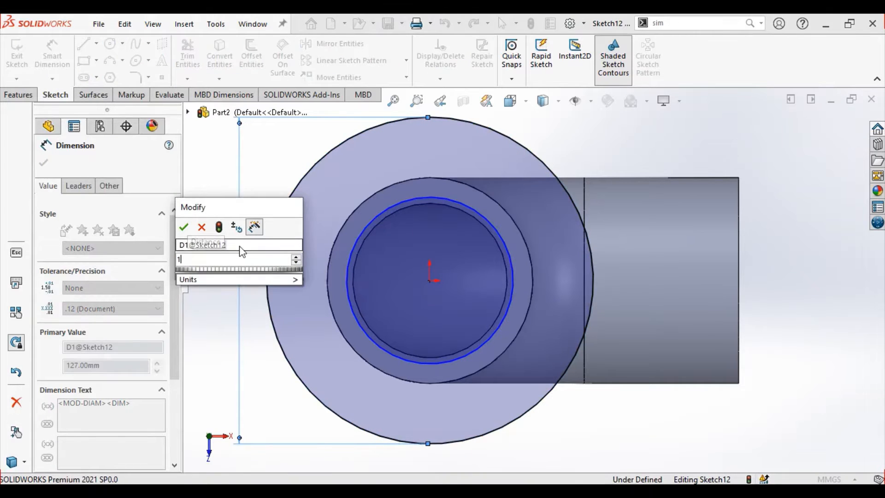
type("50")
left_click(184, 227)
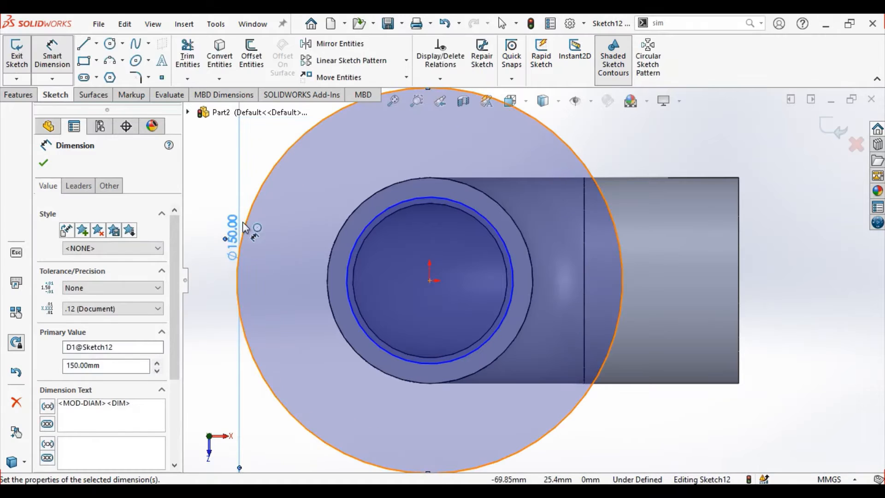
left_click(44, 164)
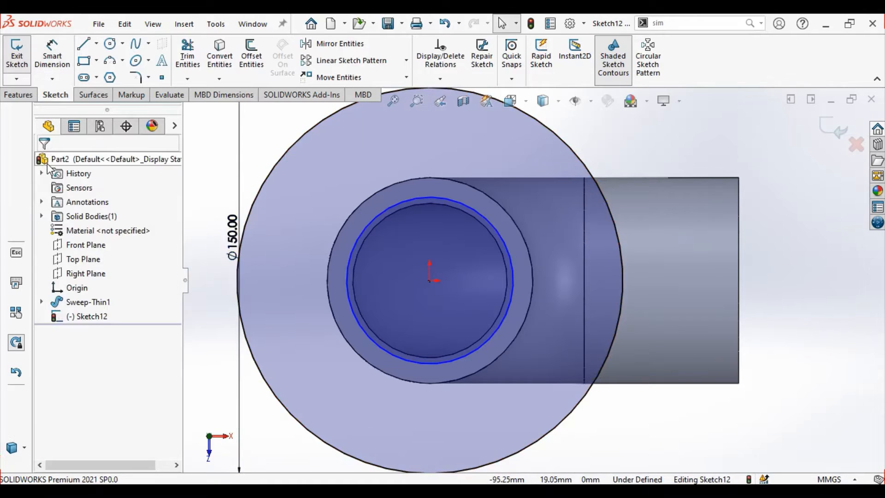
Step: Make the inner circle coradial with the pipe's inner bore edge and exit the sketch
key("f")
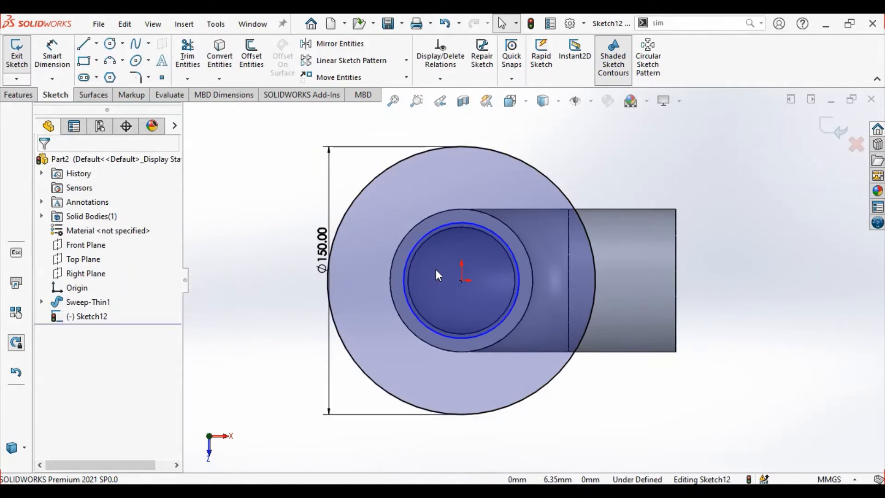
left_click(426, 241)
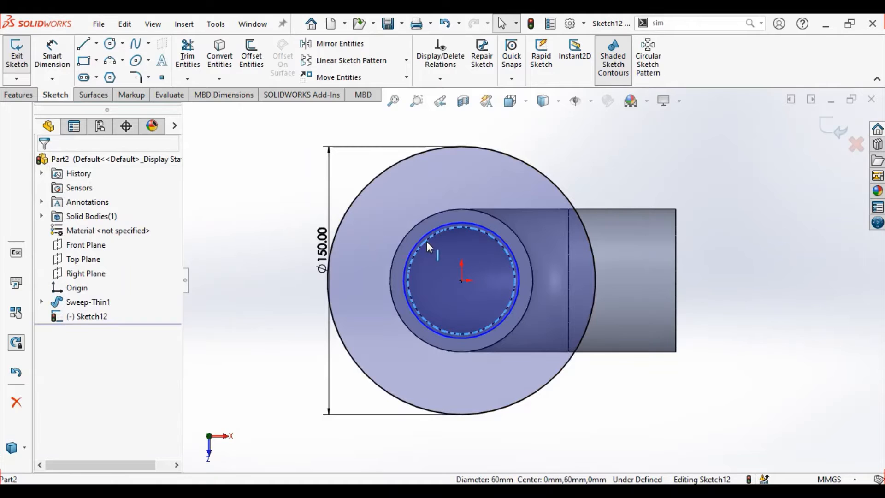
left_click(420, 238, "ctrl")
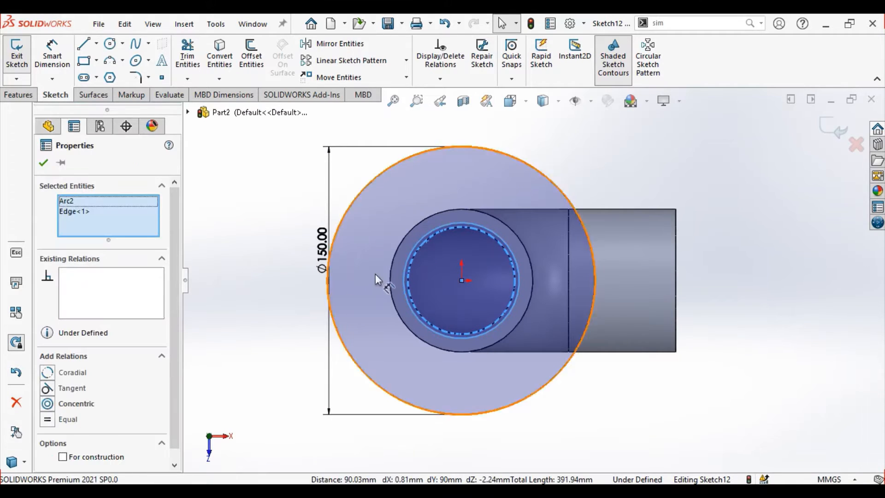
left_click(48, 372)
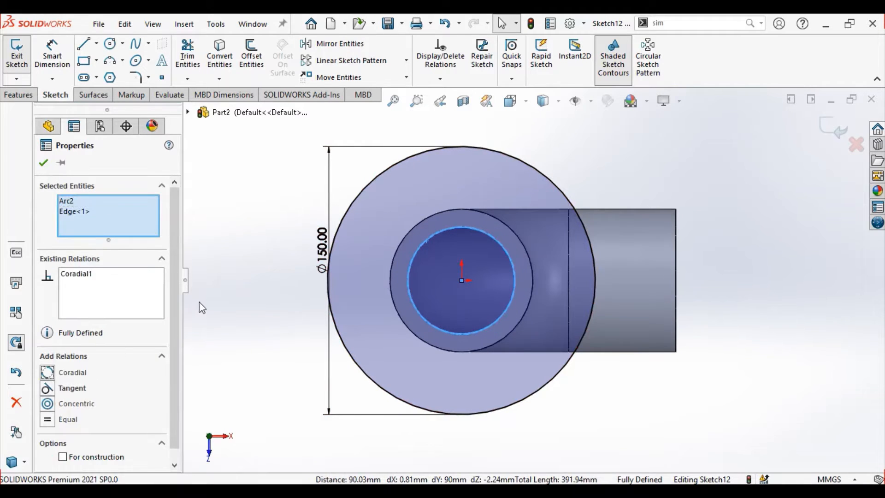
left_click(42, 164)
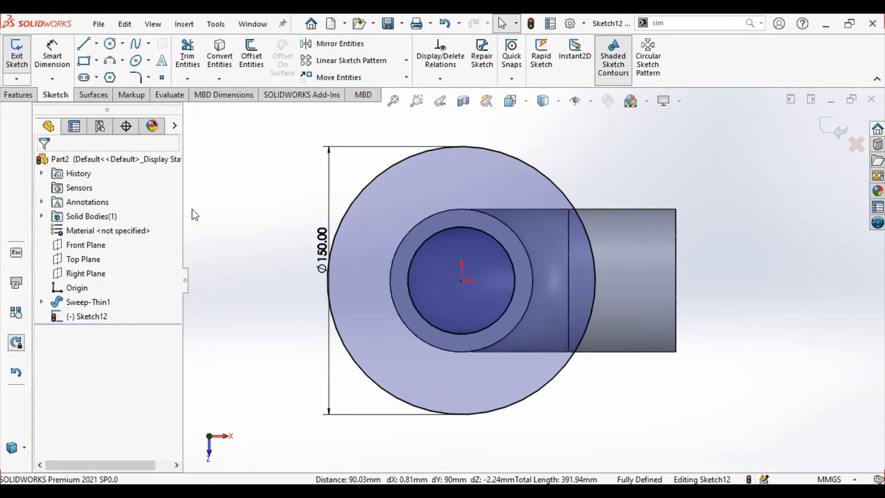
left_click(28, 64)
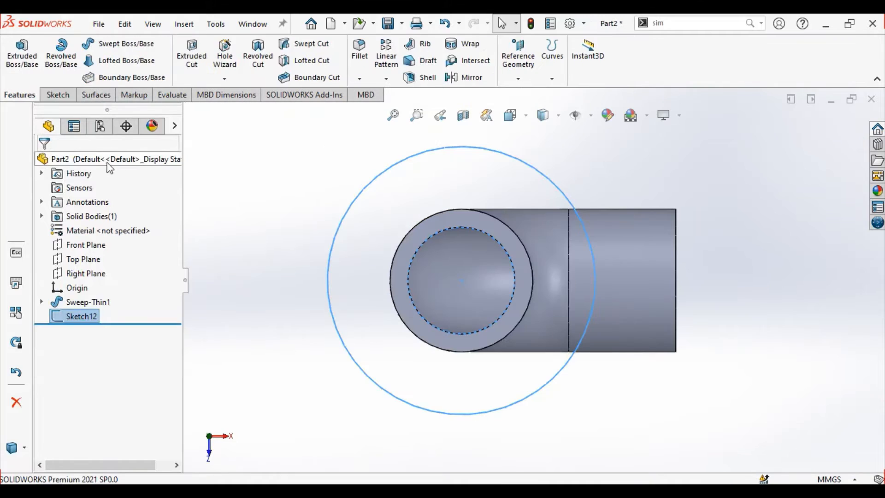
Step: Set up a blind Extruded Boss/Base of the ring sketch, reversed to extend back along the pipe's vertical leg
left_click(21, 53)
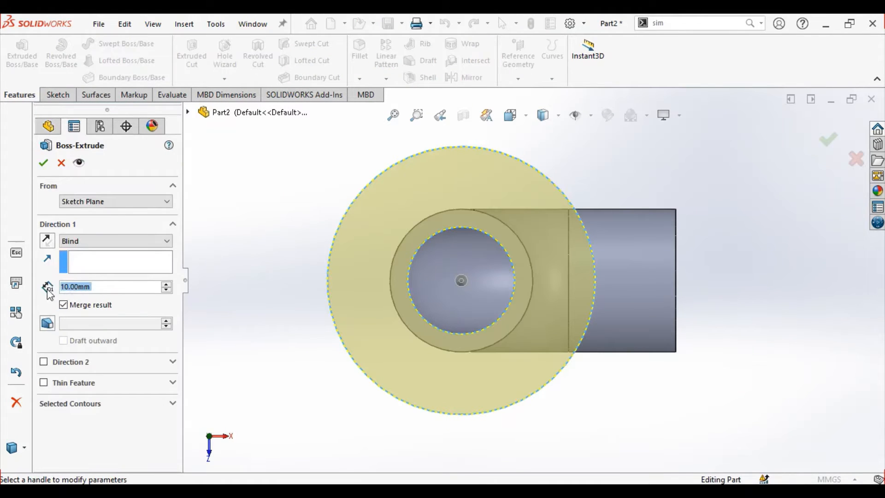
left_click(47, 241)
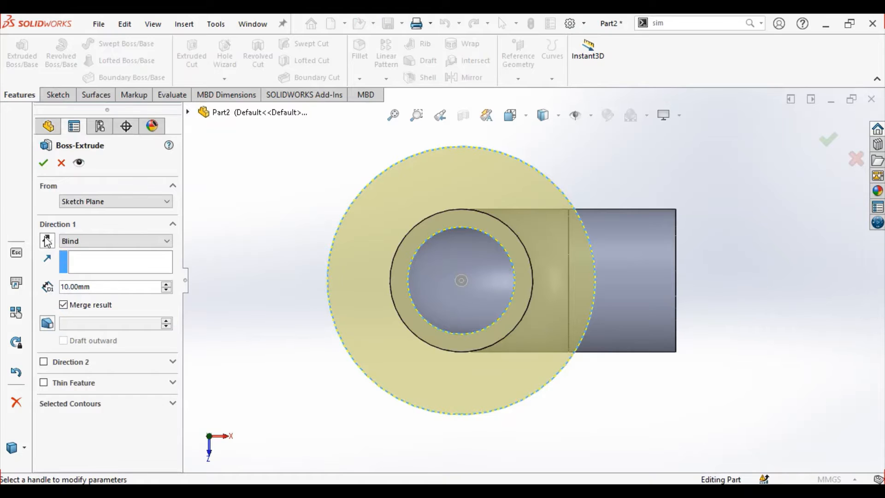
middle_click_drag(223, 259, 231, 158)
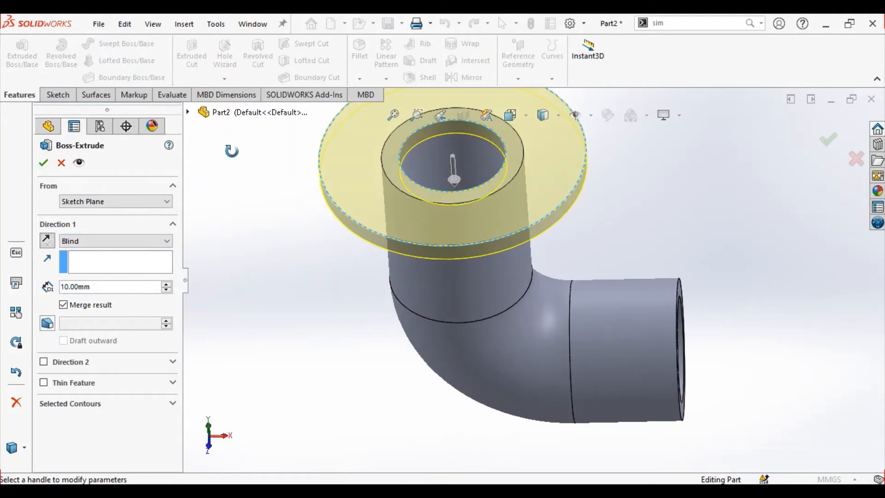
left_click(47, 241)
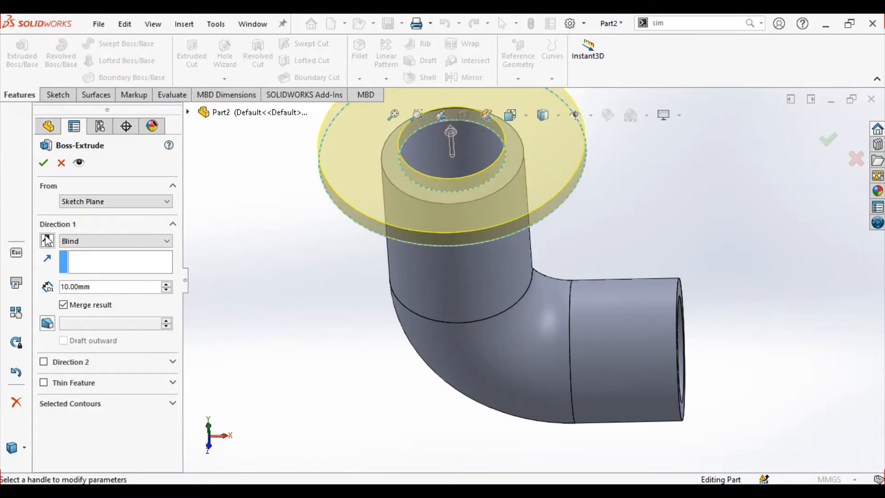
left_click(47, 240)
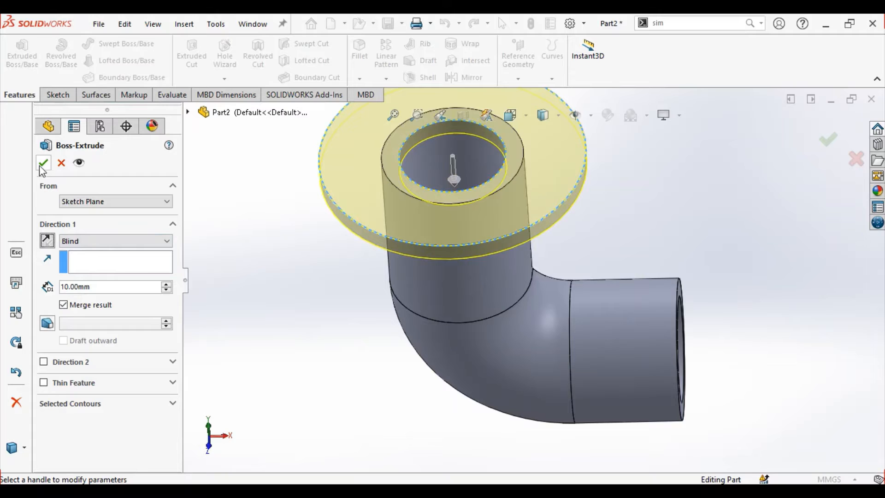
Step: Set the flange extrusion depth to 15 mm and create the feature
left_click(95, 285)
type("15")
left_click(120, 425)
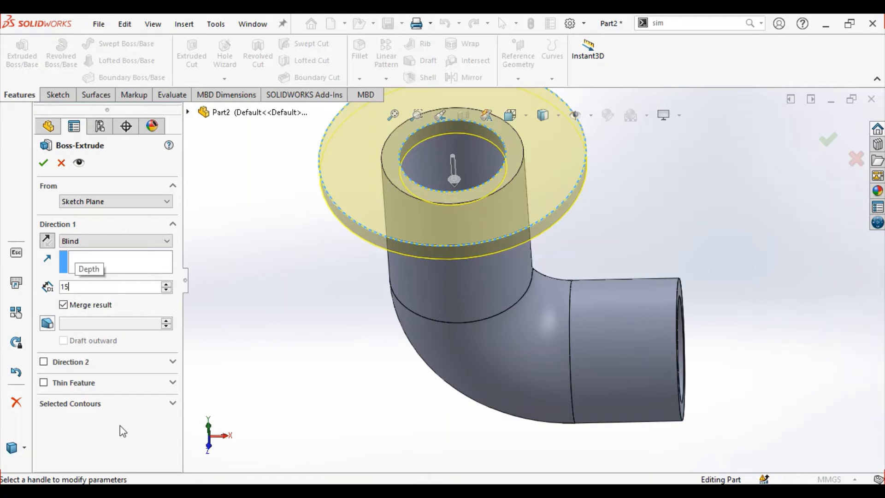
key("Return")
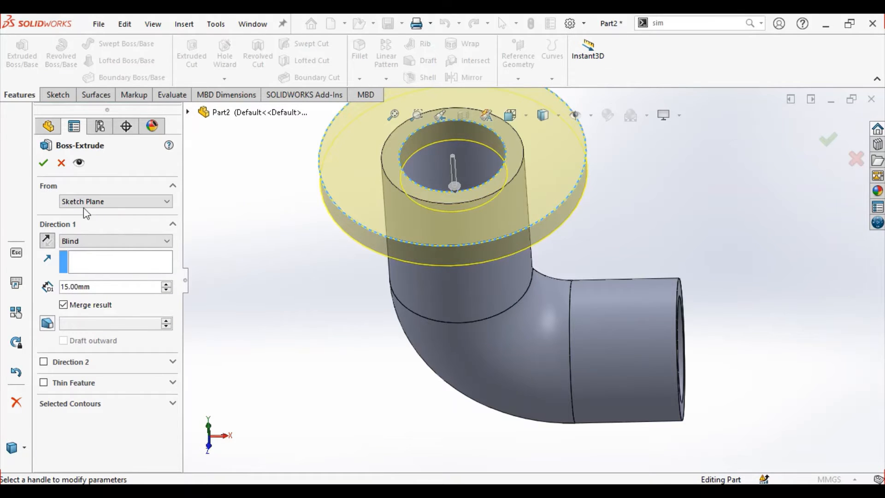
left_click(45, 163)
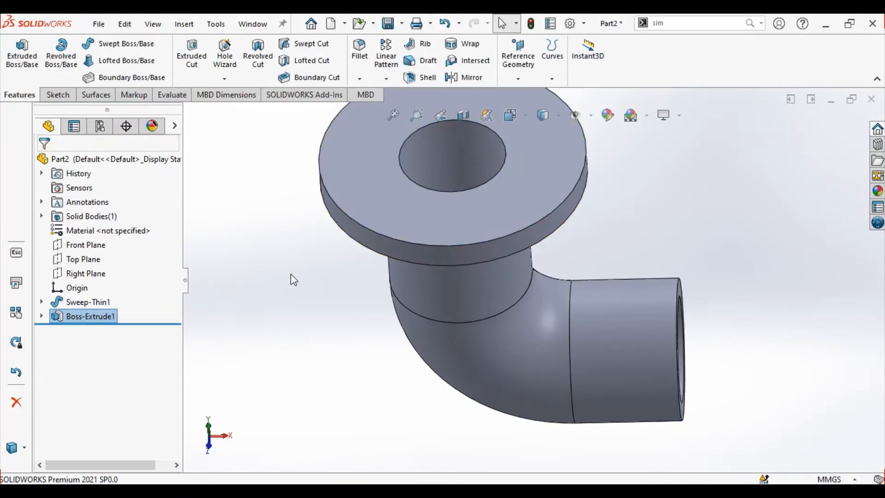
Step: Start a Simple Hole and place its centre on the flange's top face, between the bore and the outer rim
middle_click_drag(291, 275, 313, 323)
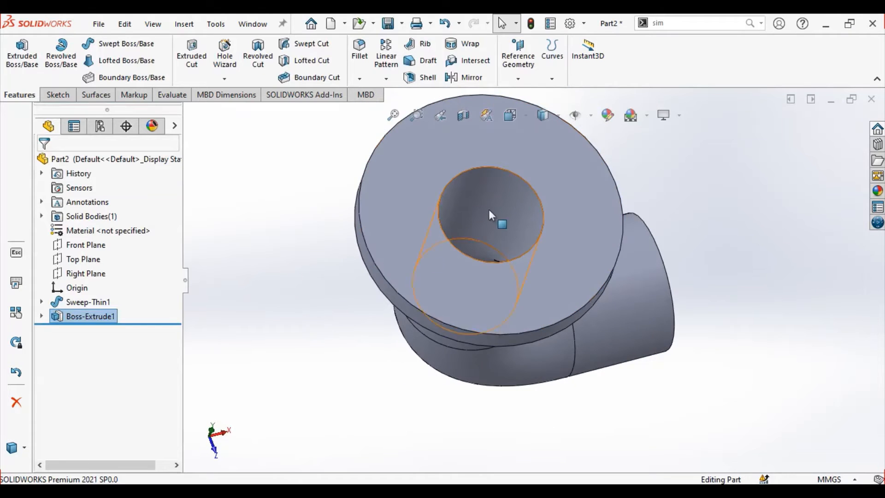
middle_click_drag(540, 162, 527, 177)
scroll(529, 177, "up", 3)
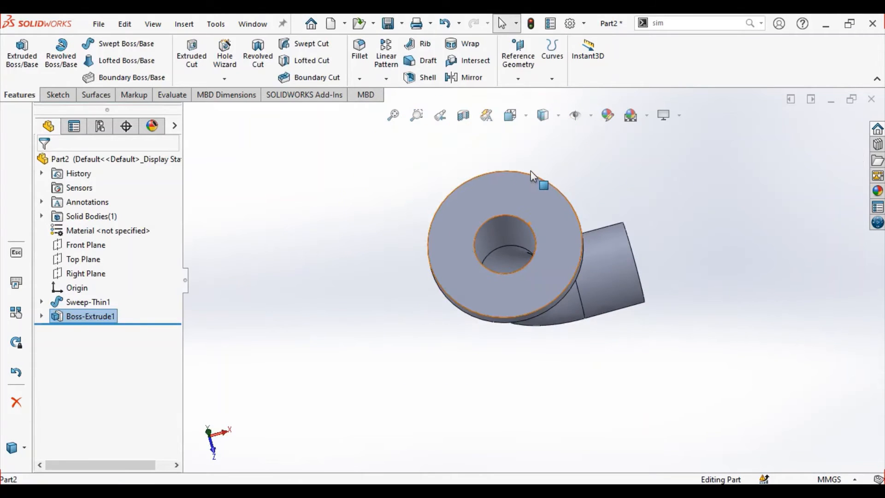
scroll(527, 212, "down", 3)
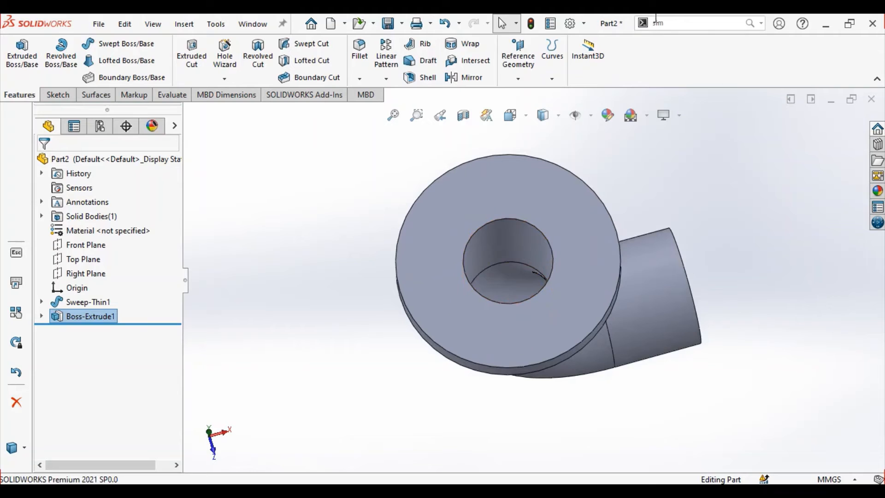
left_click(670, 21)
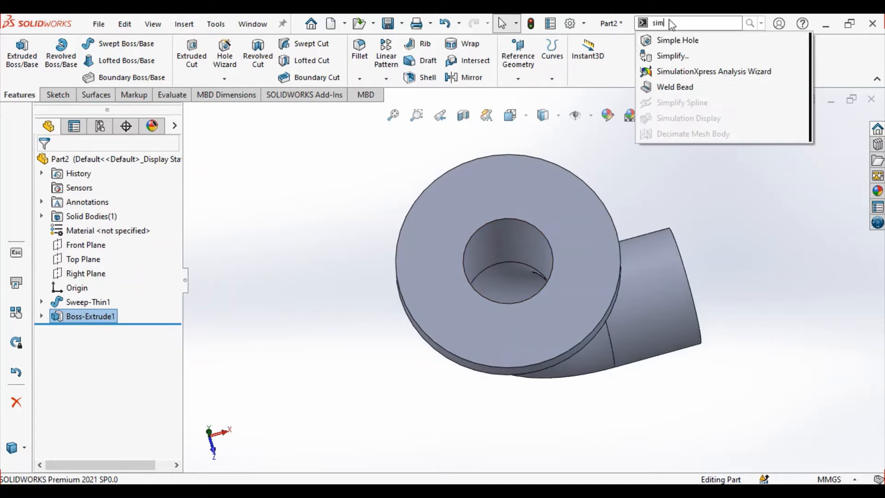
left_click(695, 42)
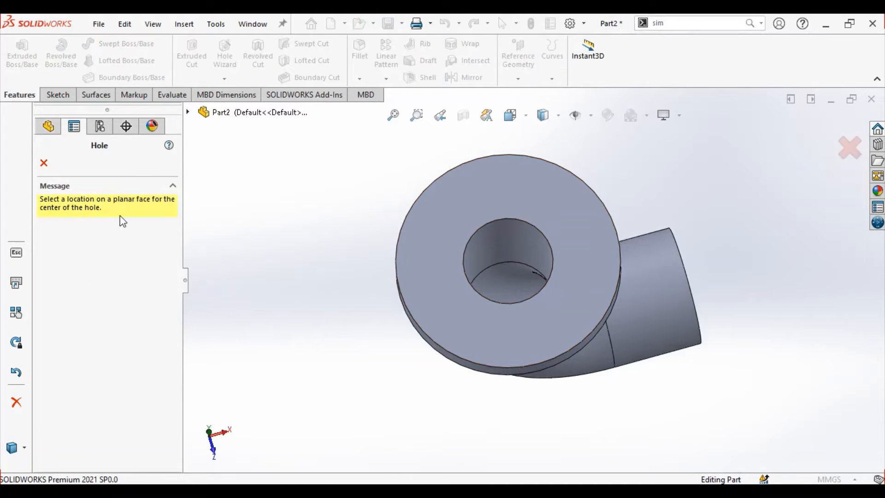
left_click(443, 215)
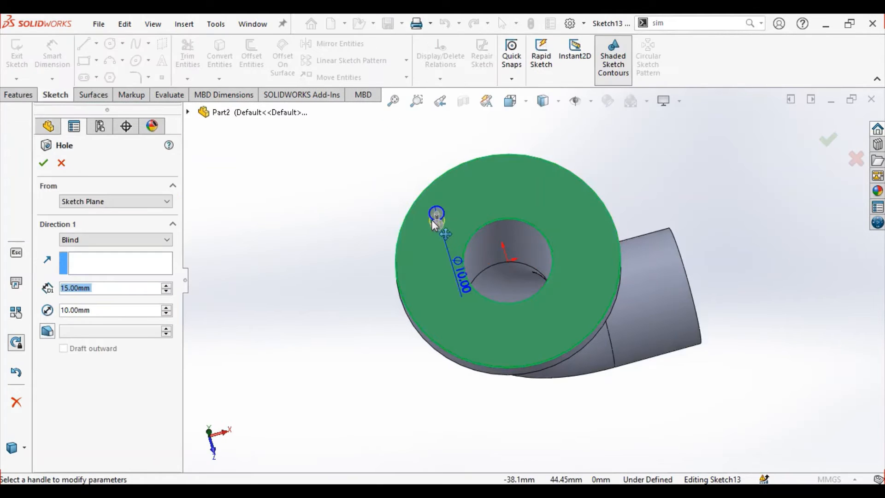
Step: Set the simple hole's diameter to 15 mm and create it with a blind depth of 15 mm
double_click(94, 310)
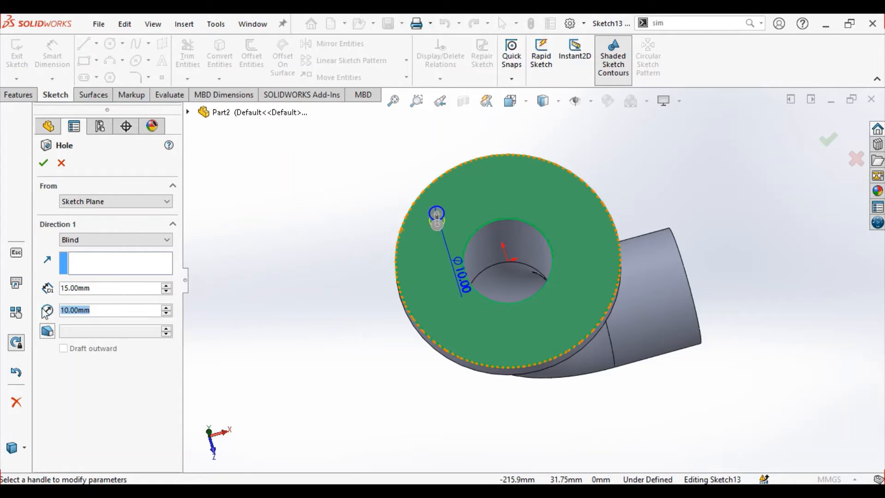
type("15")
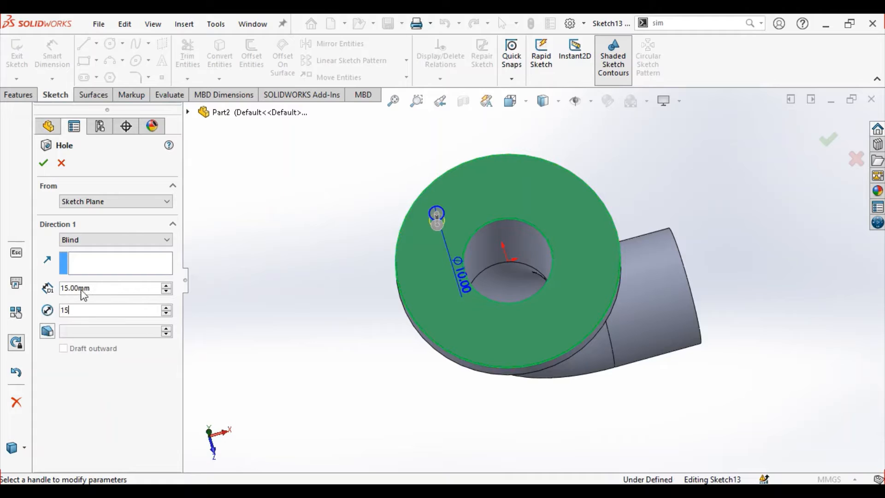
key("Return")
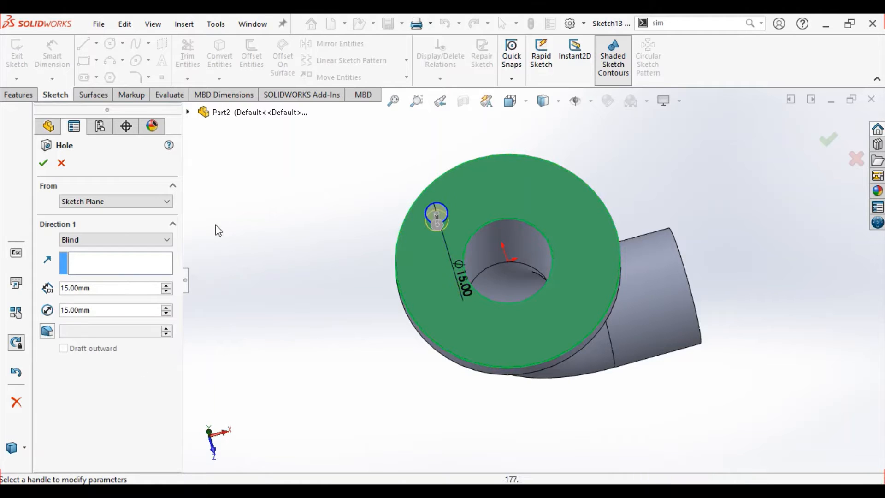
left_click(44, 162)
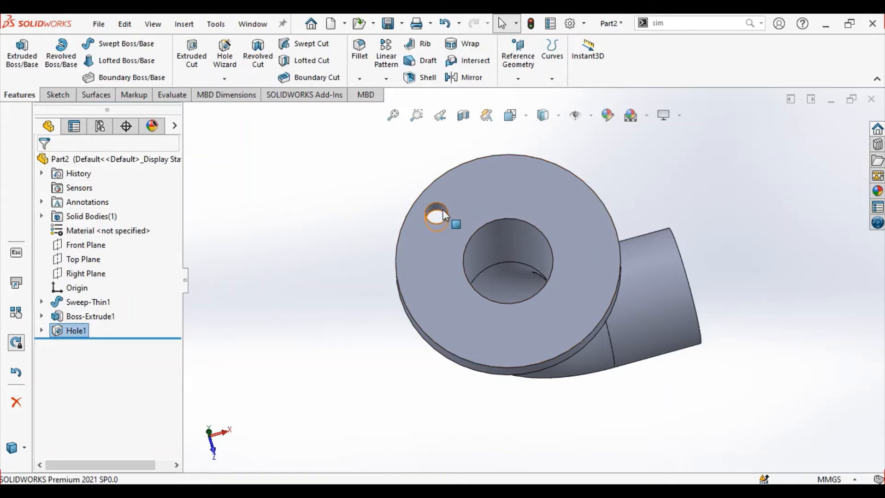
Step: Open the simple hole's sketch for editing and convert the bore's circular edge on the flange face into a sketch entity
left_click(41, 330)
left_click(95, 346)
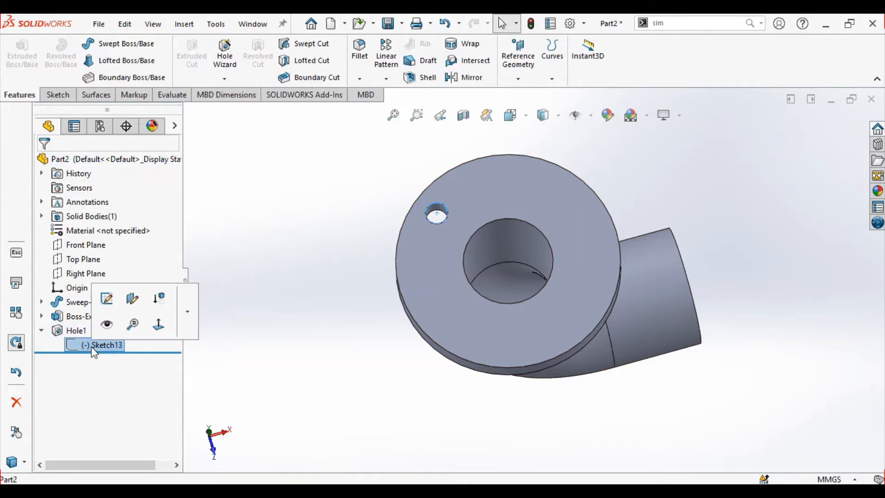
left_click(106, 300)
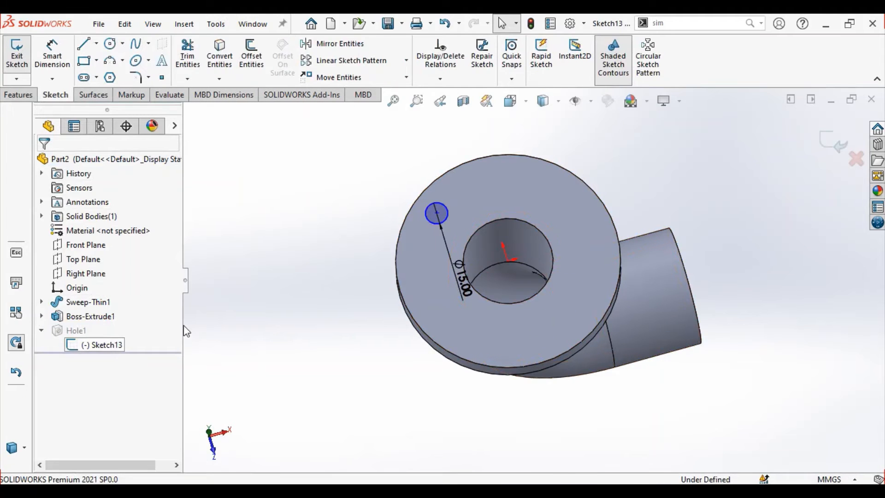
scroll(458, 206, "down", 3)
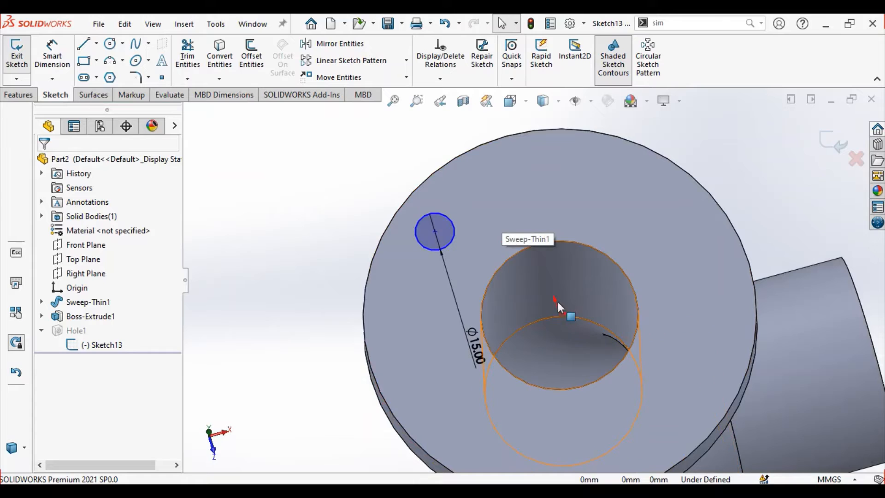
left_click(552, 240)
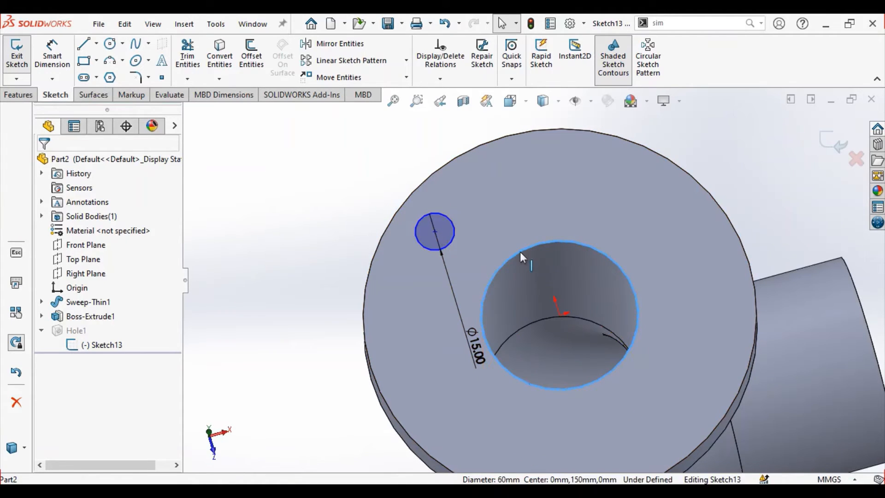
middle_click_drag(526, 300, 516, 252)
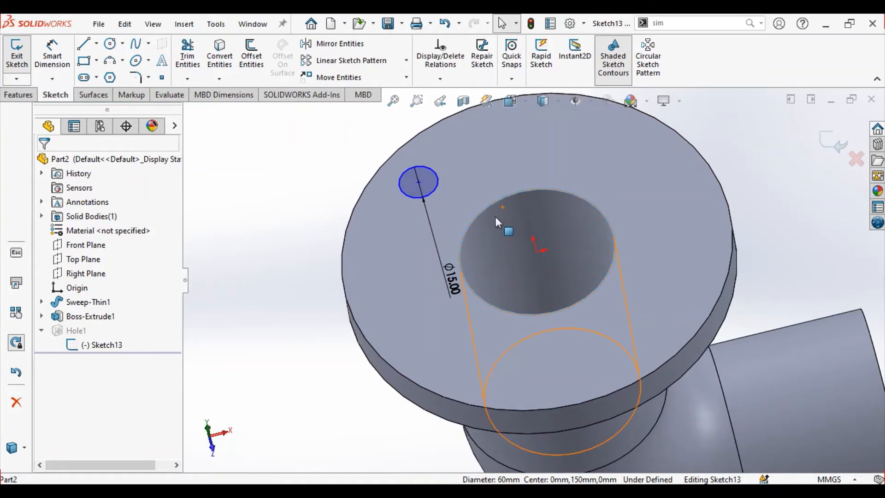
left_click(483, 205)
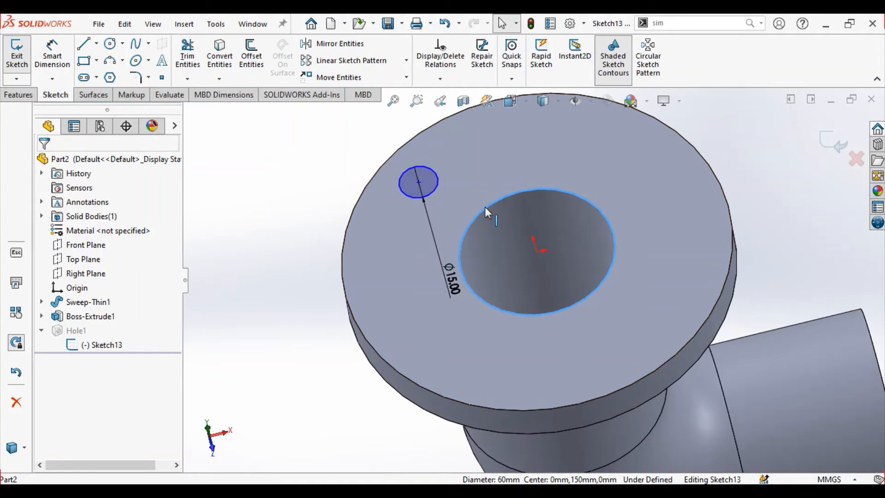
left_click(537, 250)
left_click(304, 241)
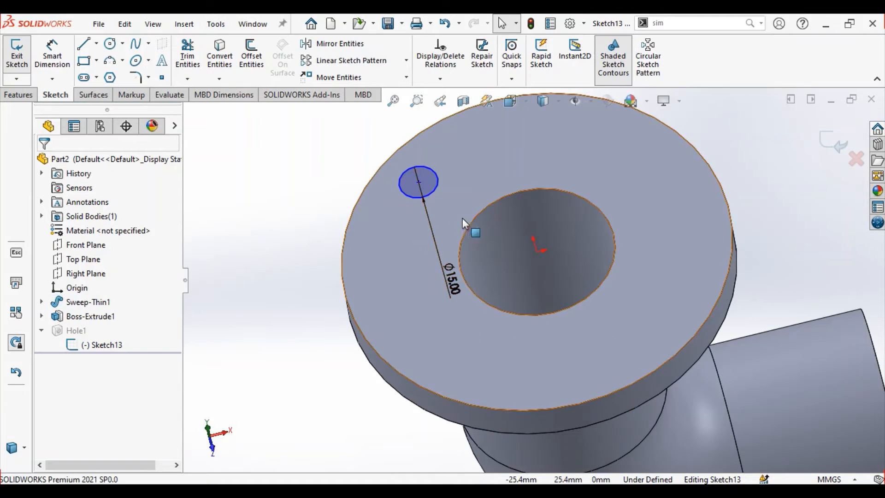
left_click(480, 213)
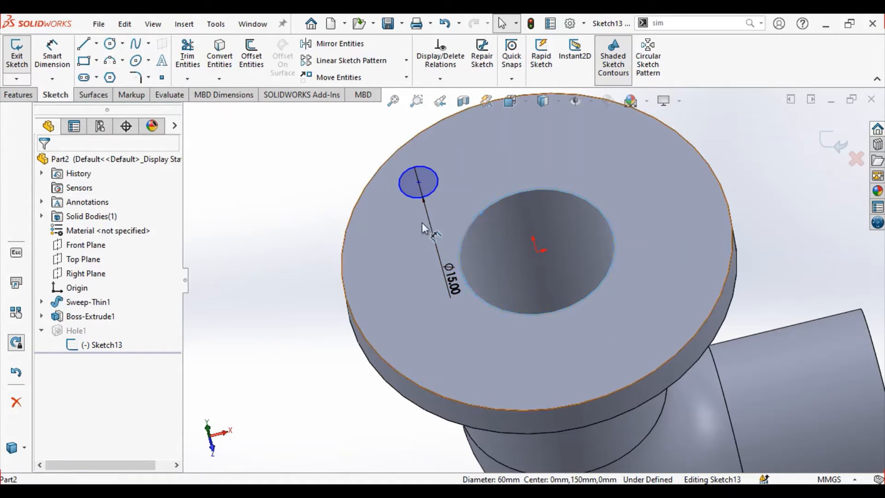
left_click(222, 57)
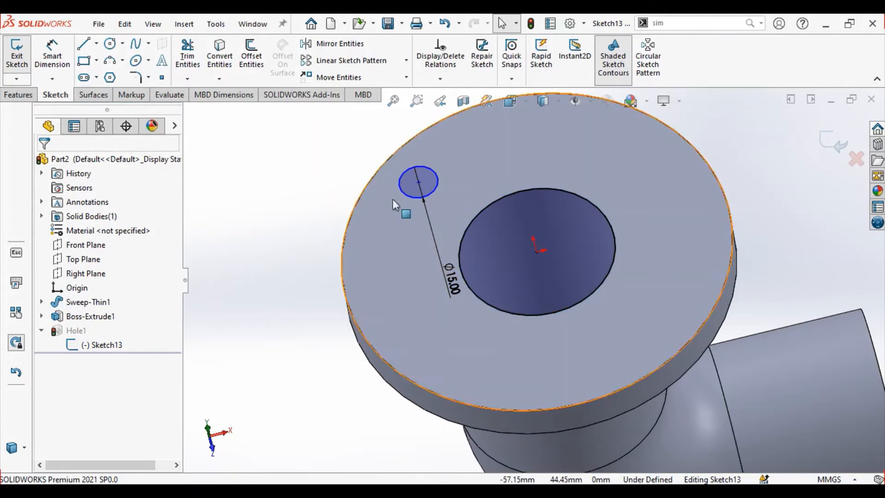
Step: Add a Horizontal relation between the small hole's centre and the centre of the bore
left_click(418, 182)
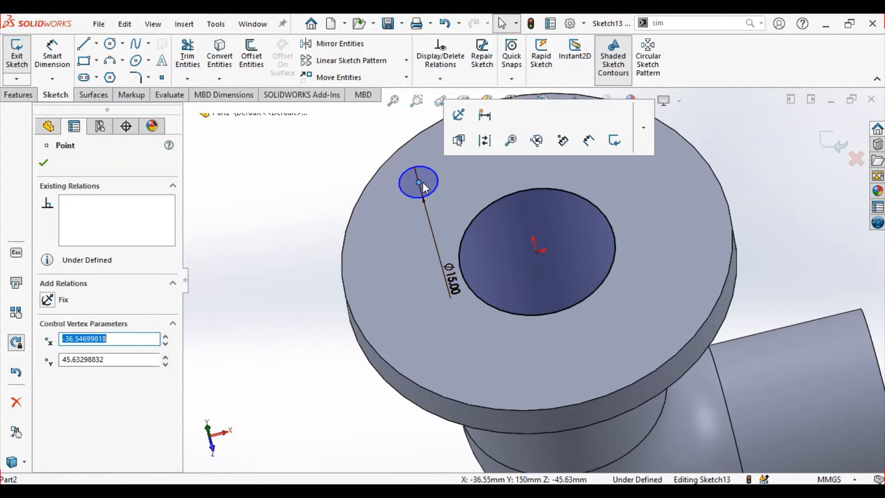
left_click(537, 252, "ctrl")
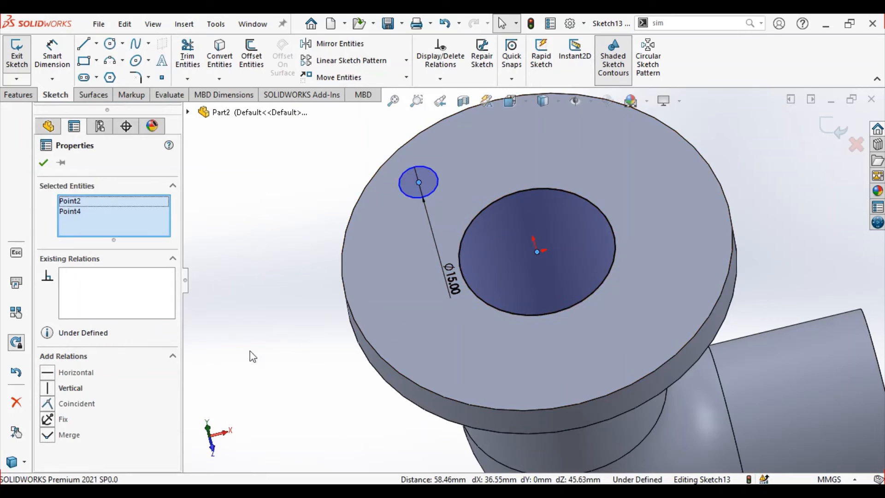
left_click(51, 378)
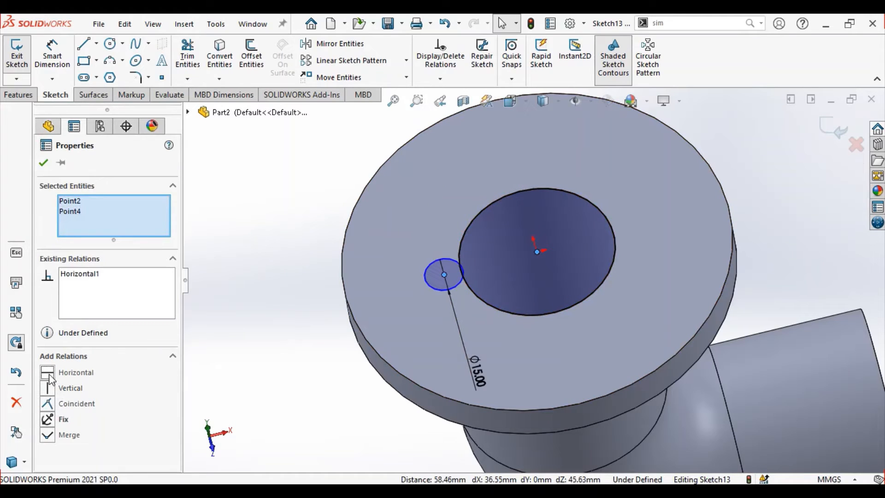
left_click(232, 268)
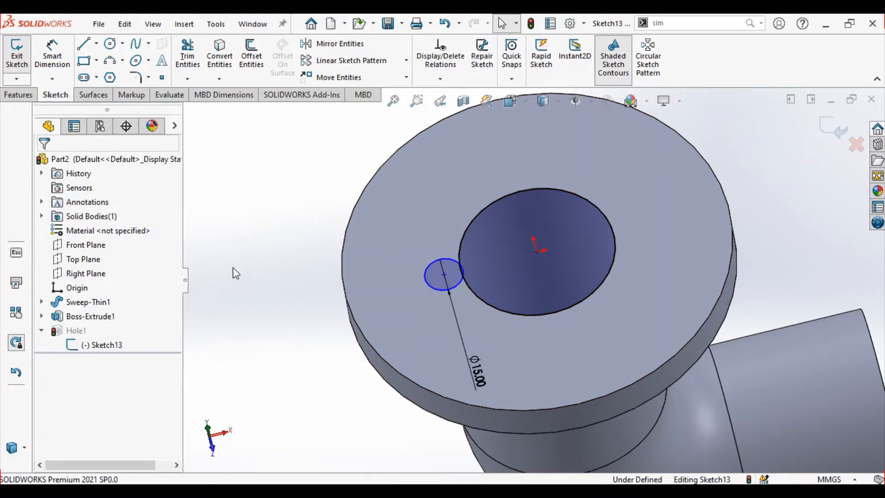
Step: Dimension the distance between the small hole's centre and the bore's centre as 55 mm
left_click(53, 55)
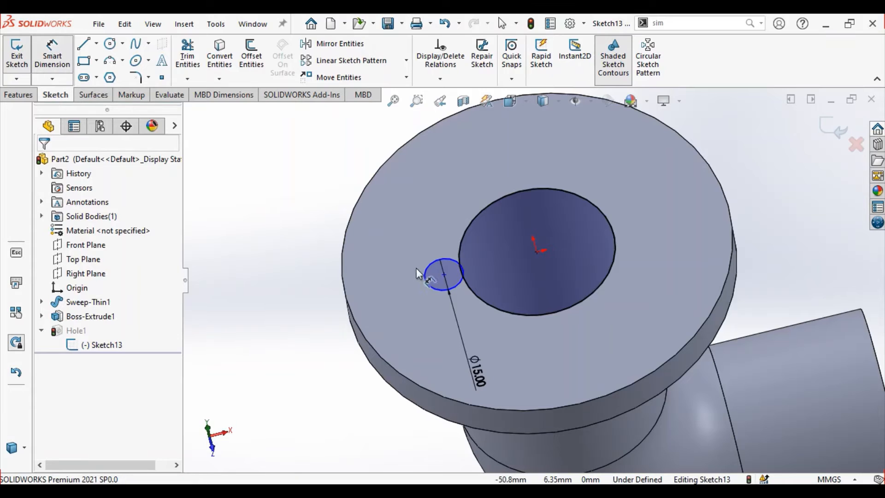
left_click(444, 274)
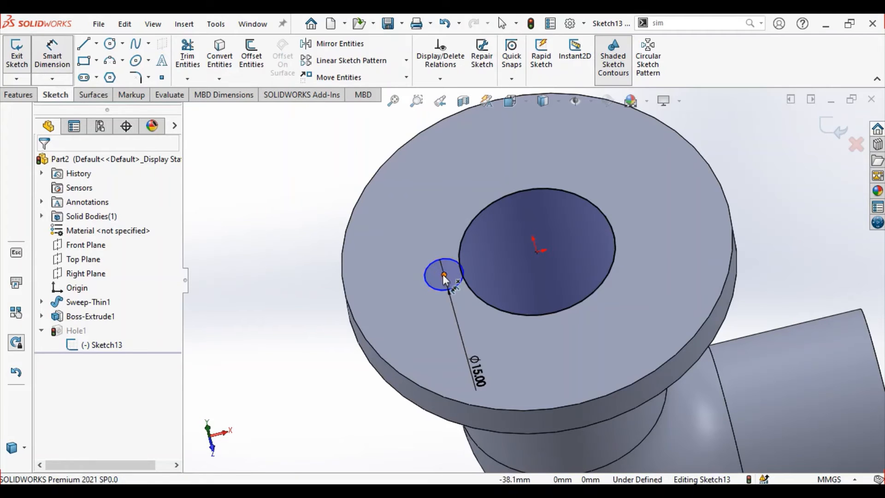
left_click(534, 252)
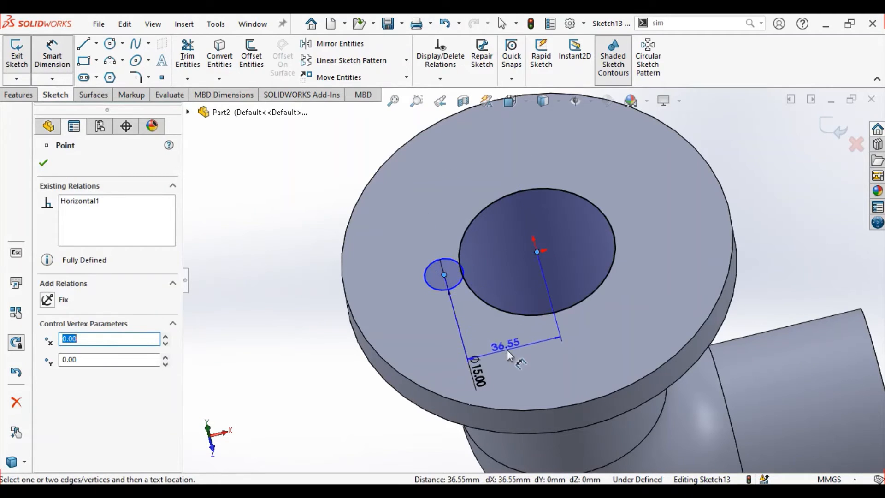
left_click(508, 350)
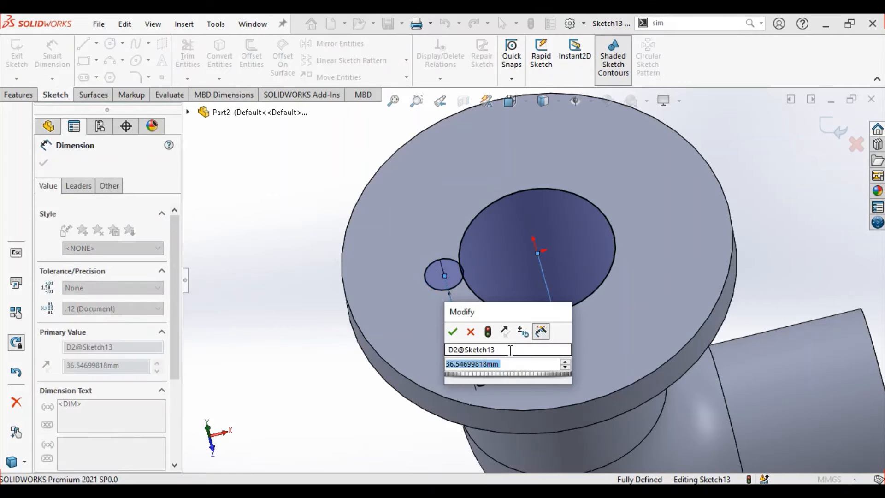
type("55")
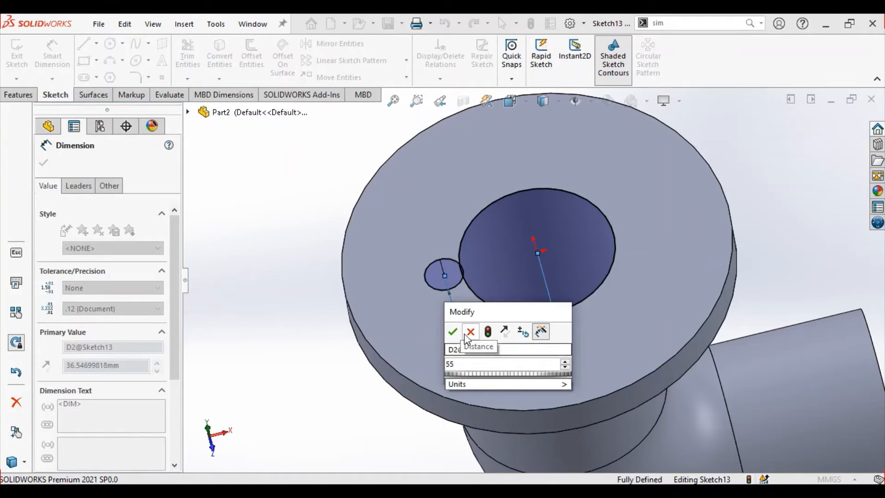
left_click(454, 332)
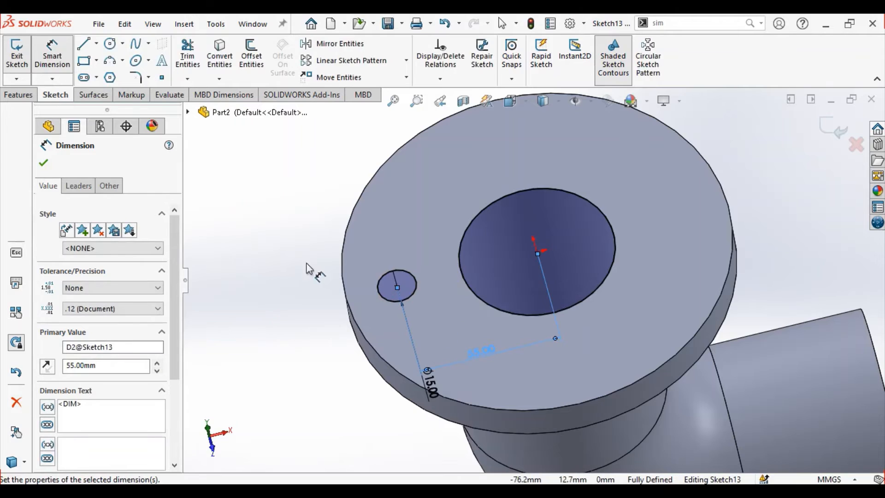
left_click(43, 162)
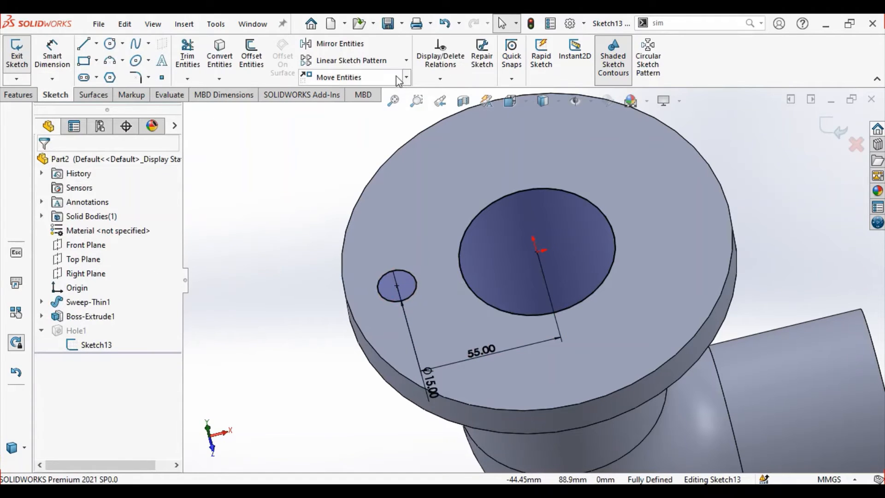
Step: Pattern the hole circle around the bore's centre with 8 instances and a dimensioned 45-degree angular spacing, and exit the sketch
left_click(406, 61)
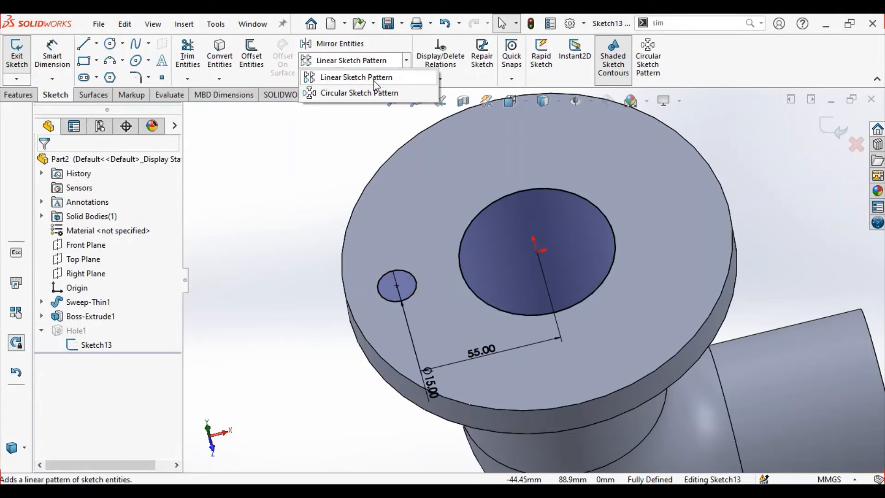
left_click(351, 94)
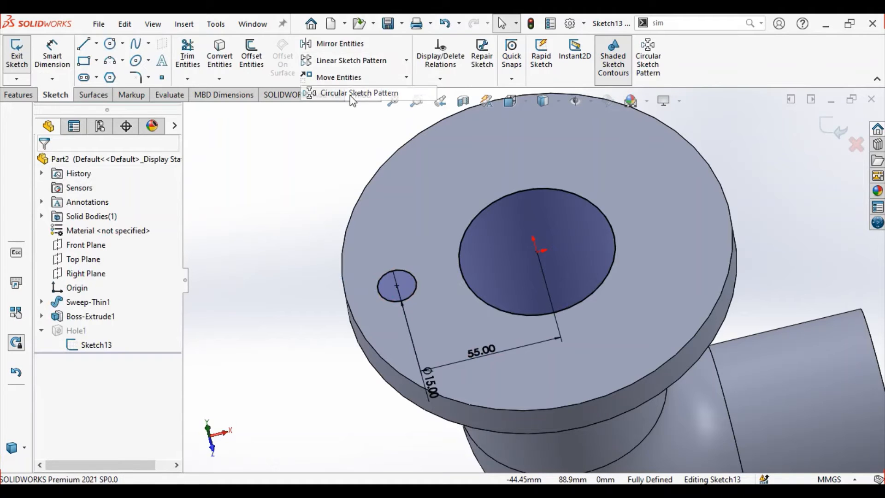
left_click(416, 288)
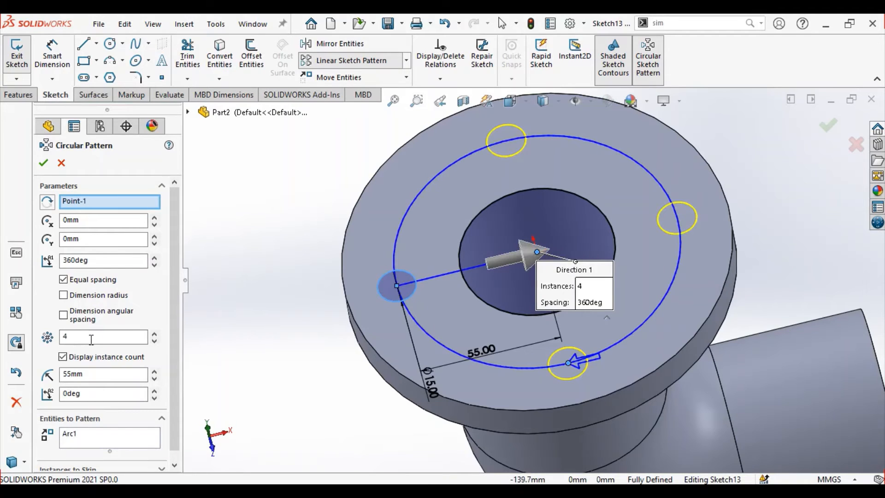
left_click(75, 340)
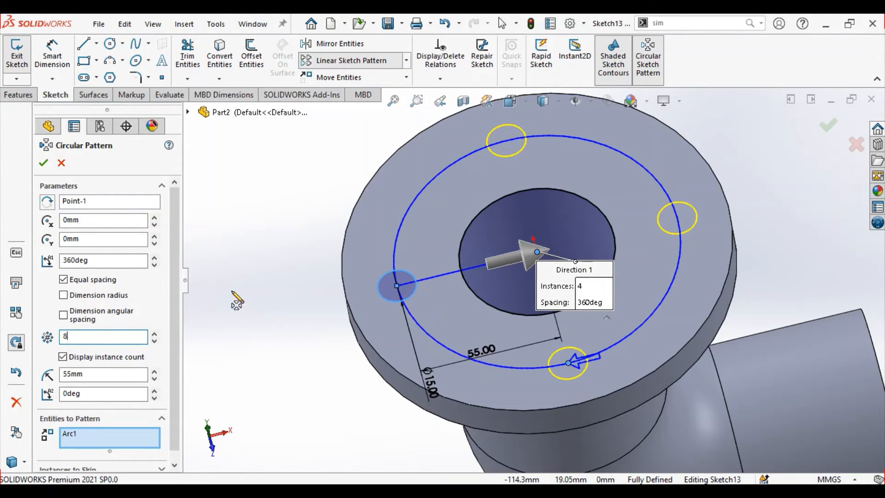
left_click(137, 325)
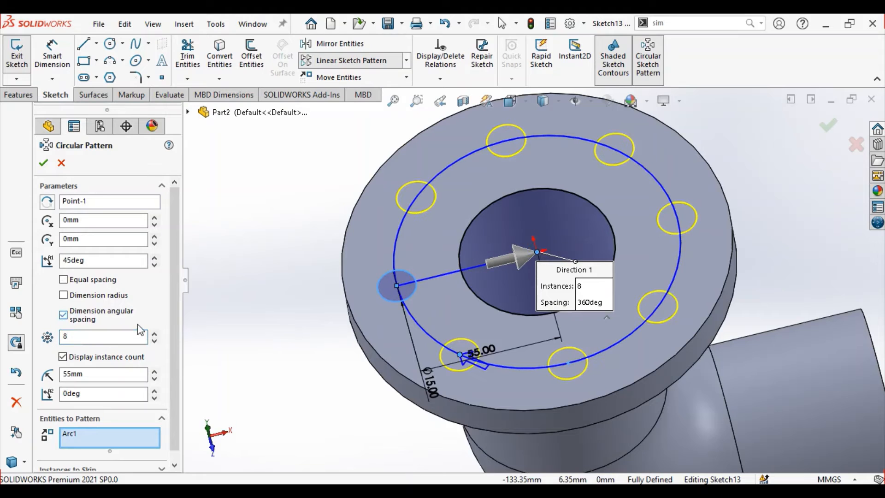
left_click(44, 163)
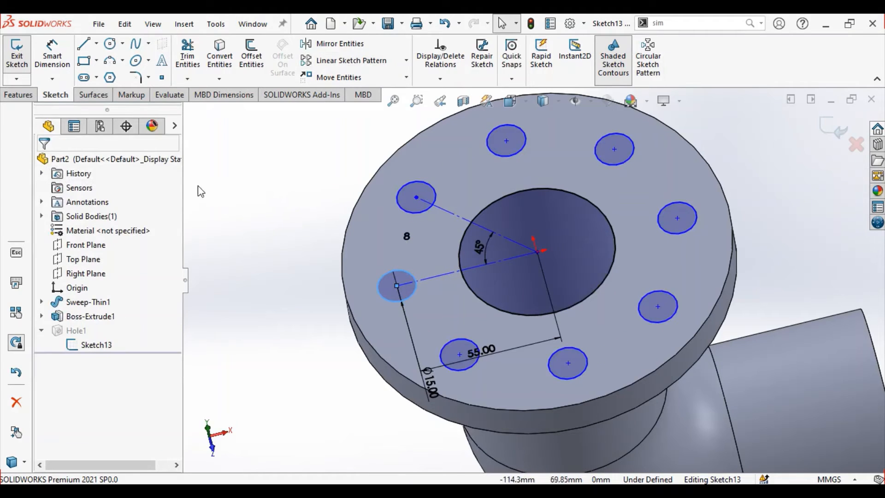
left_click(17, 56)
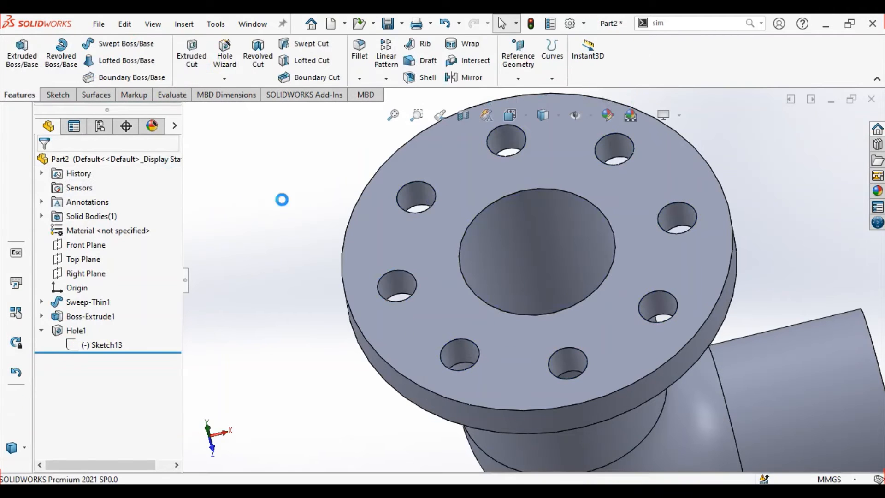
Step: Start a sketch on the ring-shaped end face of the pipe's horizontal leg and view it normal to the sketch plane
middle_click_drag(304, 205, 310, 278)
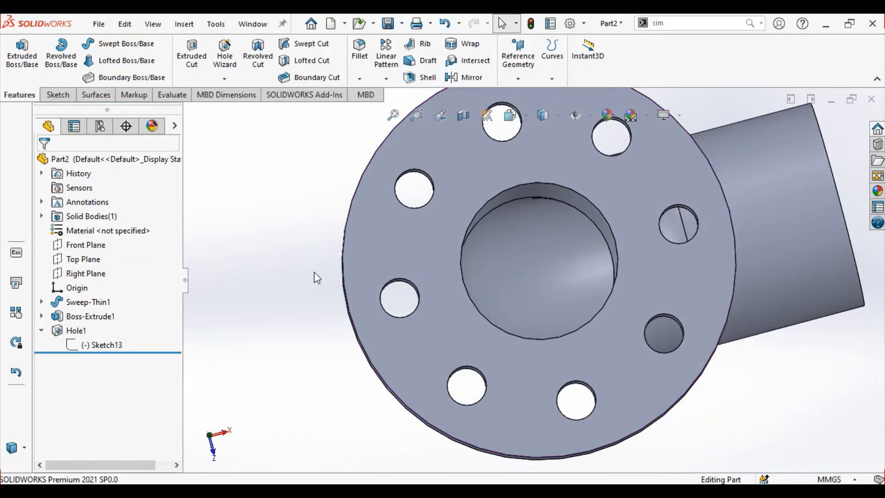
scroll(329, 258, "up", 3)
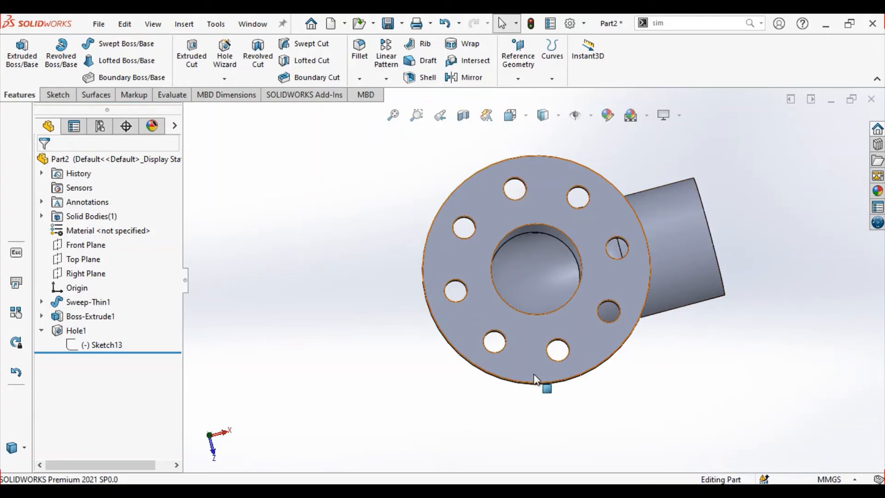
middle_click_drag(705, 322, 399, 293)
middle_click_drag(638, 224, 602, 224)
left_click(599, 225)
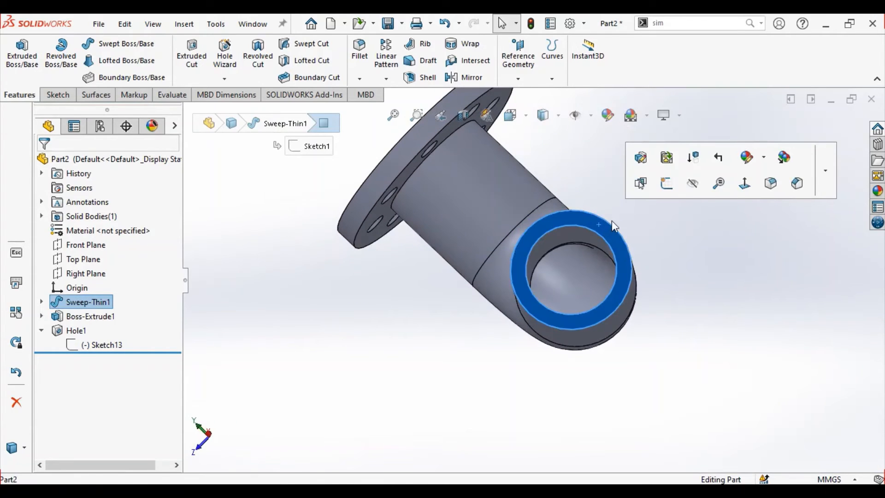
left_click(668, 180)
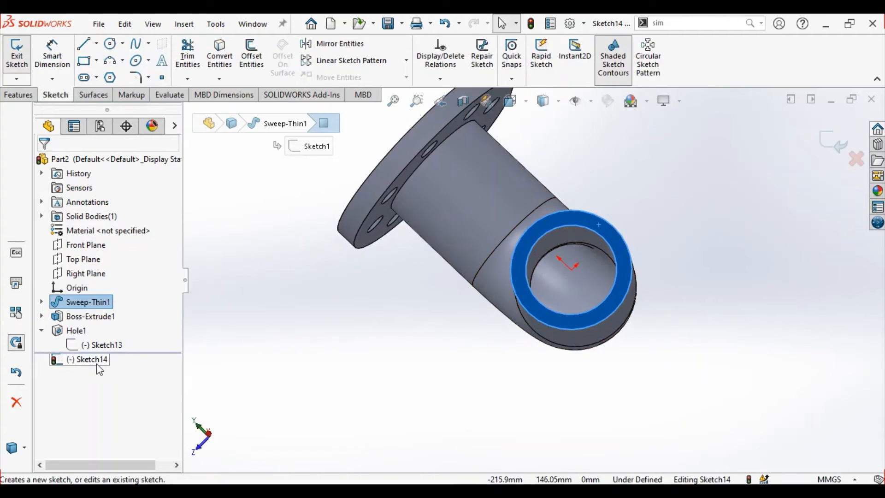
right_click(82, 367)
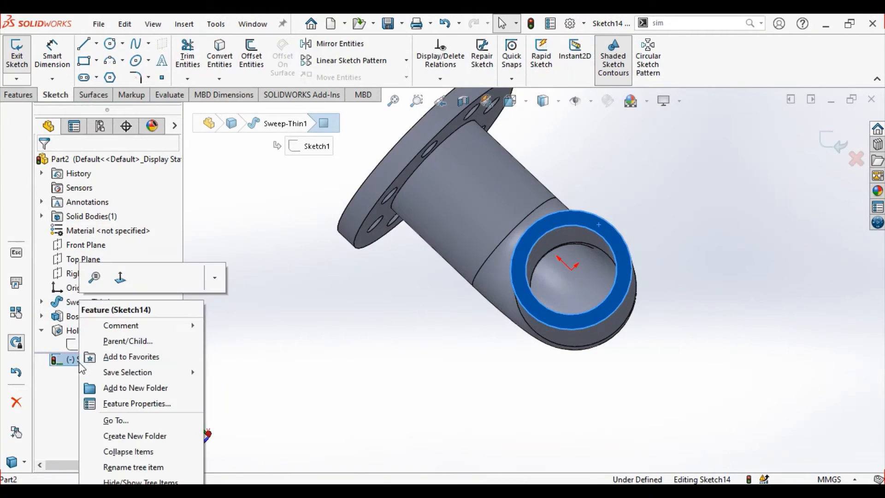
left_click(123, 279)
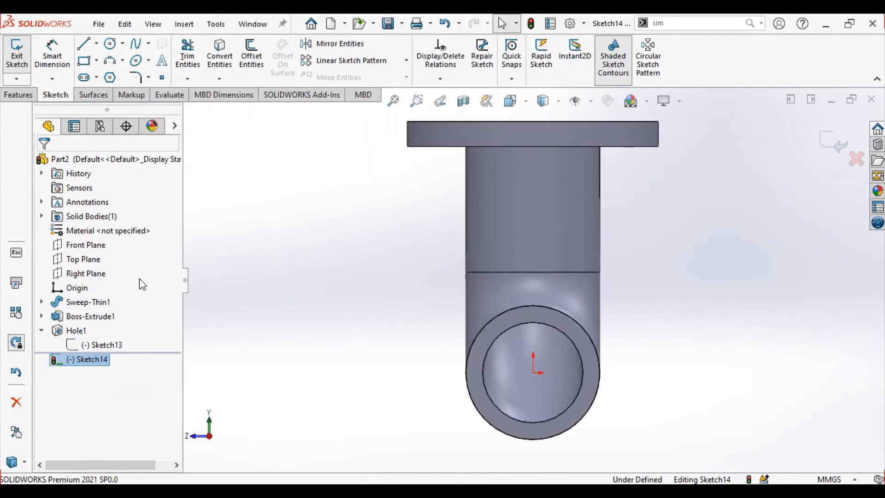
Step: Sketch two circles centred on the origin, about 142 mm and 63.5 mm in diameter, on the pipe's end face
left_click(122, 43)
left_click(133, 59)
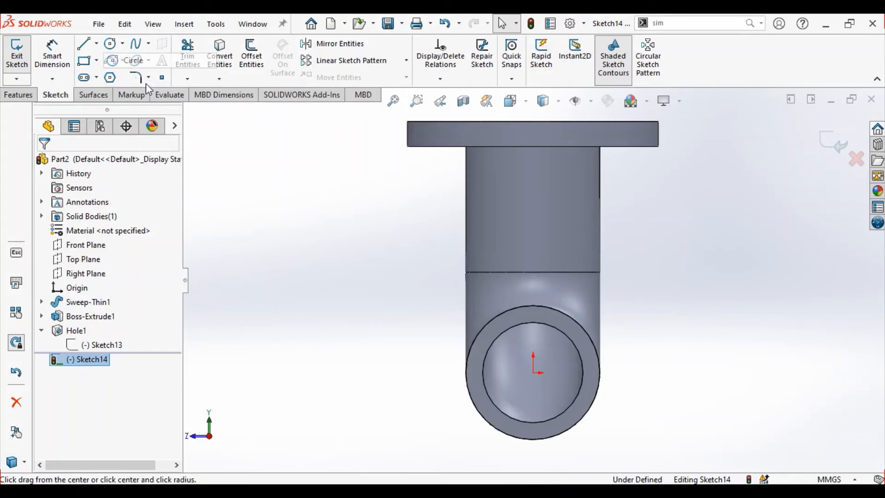
left_click(533, 372)
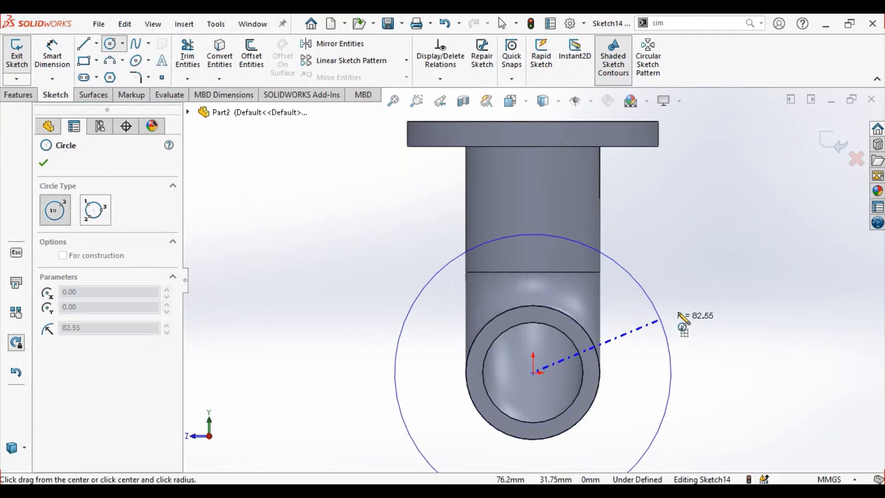
left_click(642, 319)
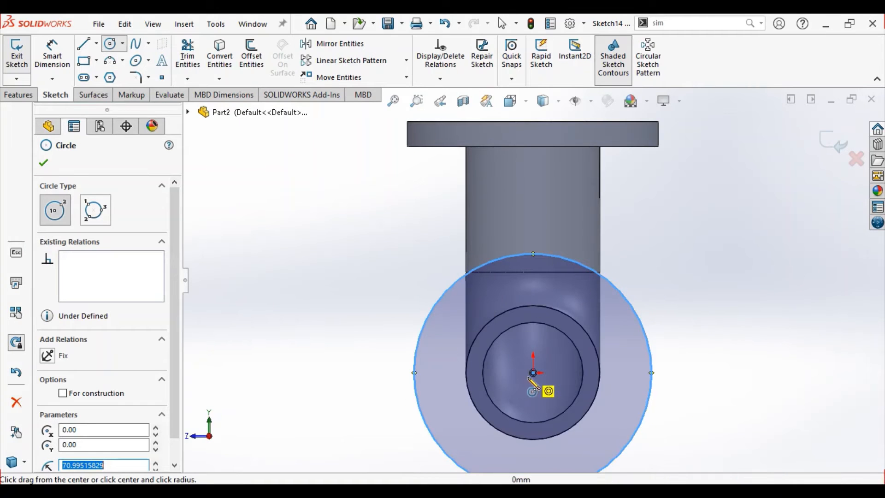
left_click(534, 372)
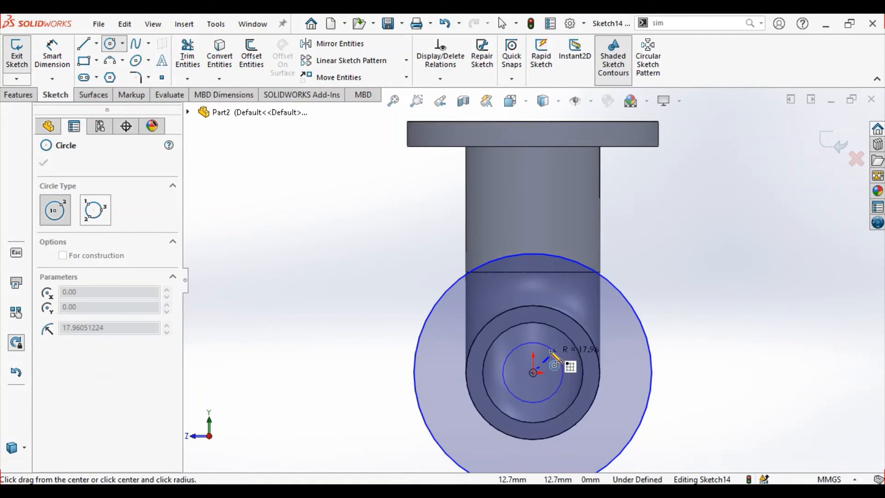
left_click(571, 341)
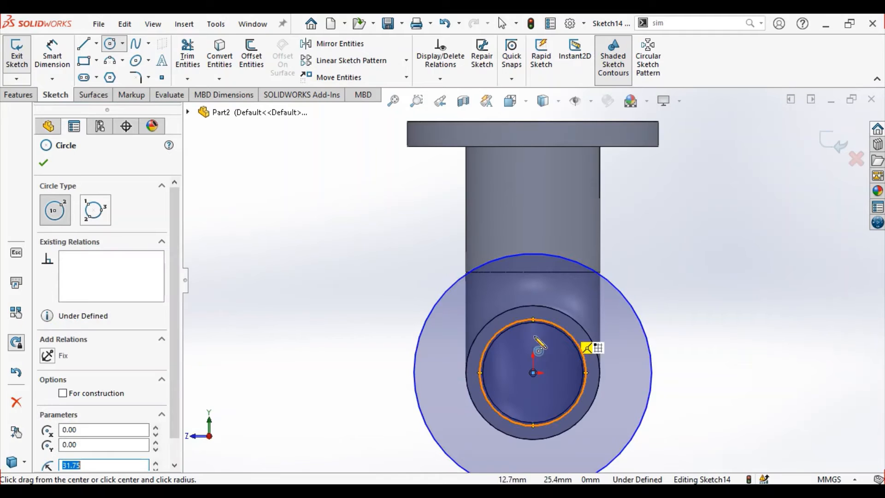
left_click(42, 164)
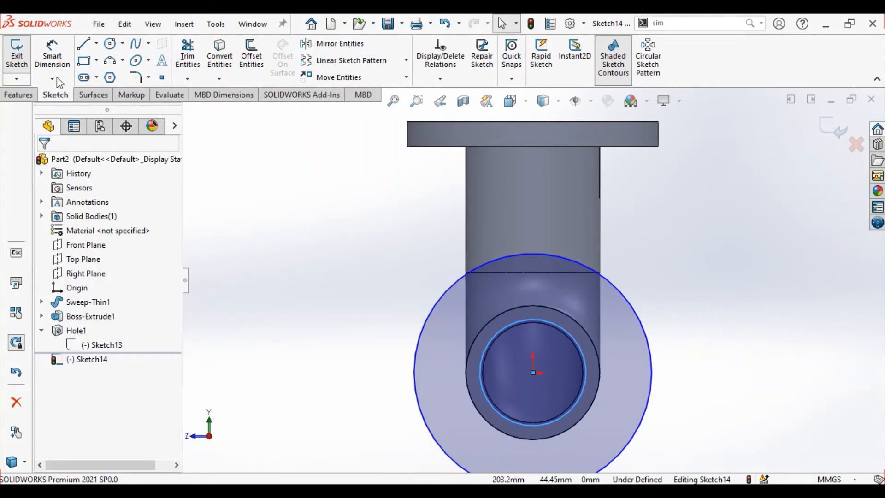
Step: Dimension the outer circle's diameter as 150 mm
left_click(52, 53)
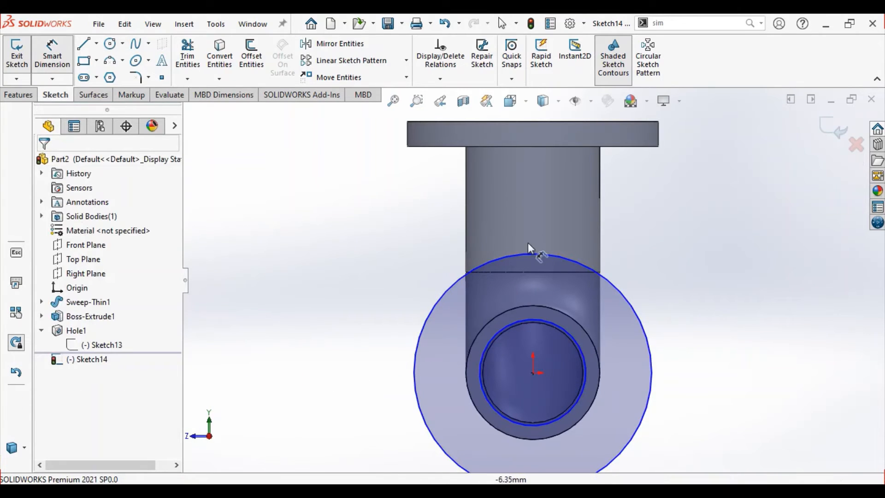
left_click(651, 357)
left_click(713, 349)
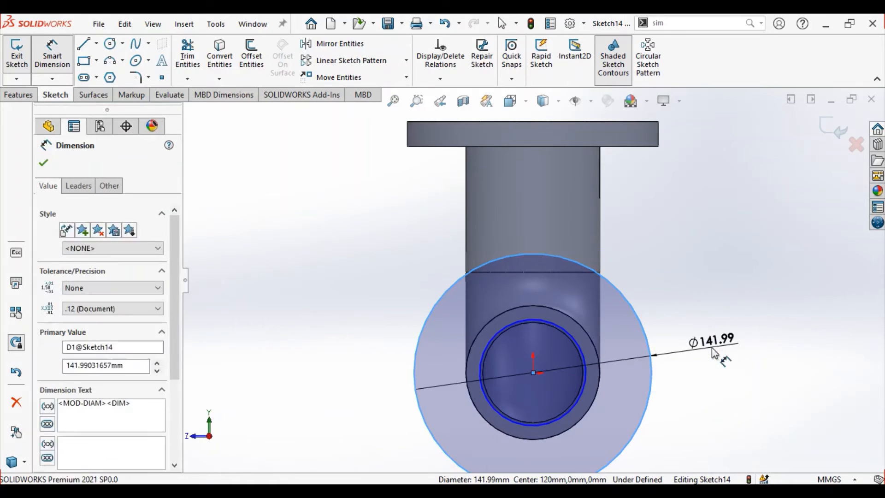
type("1")
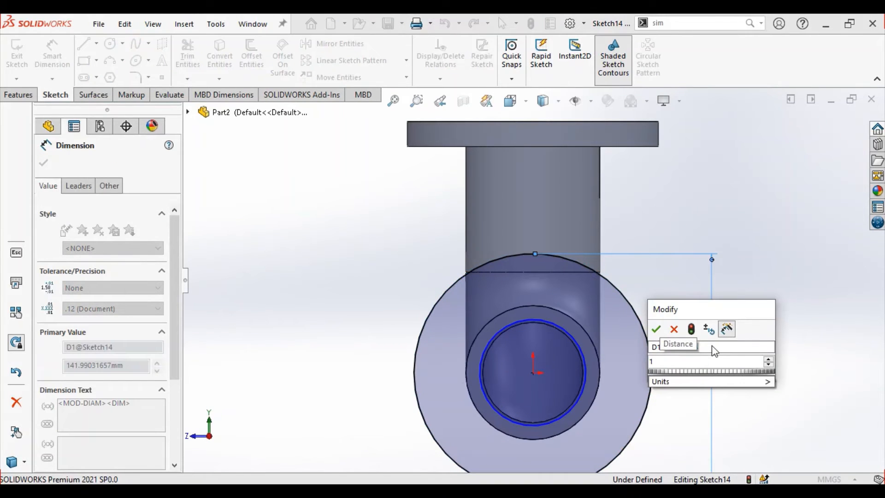
type("50")
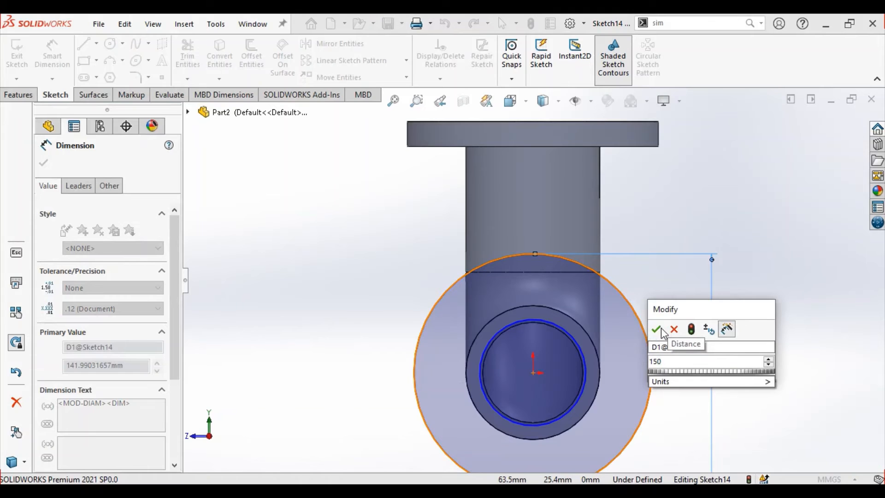
left_click(659, 329)
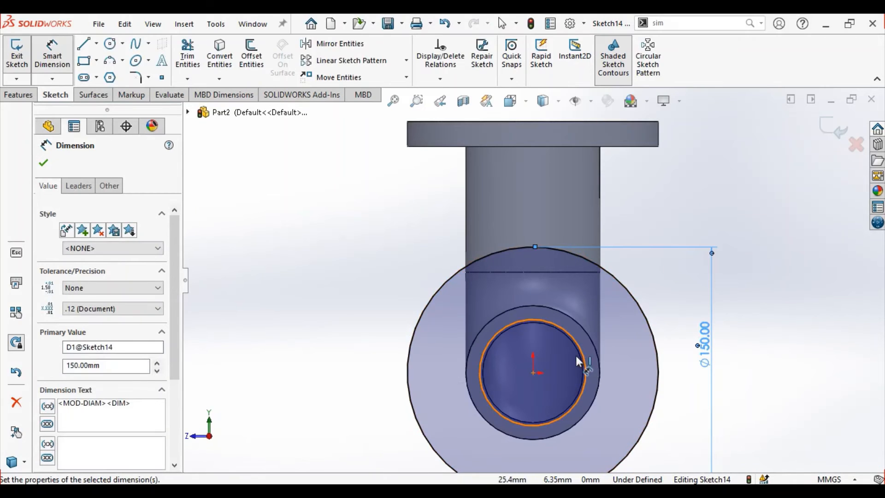
left_click(45, 163)
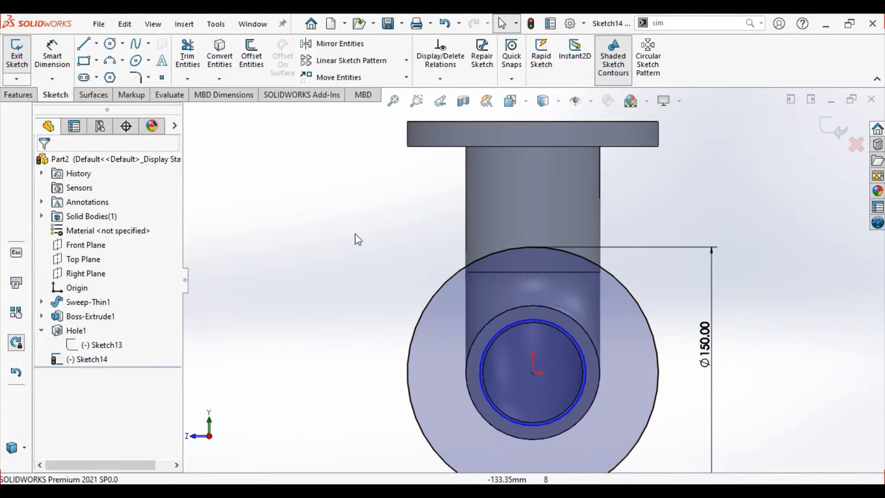
Step: Add a Coradial relation between the inner circle and the pipe's inner bore edge
left_click(511, 328)
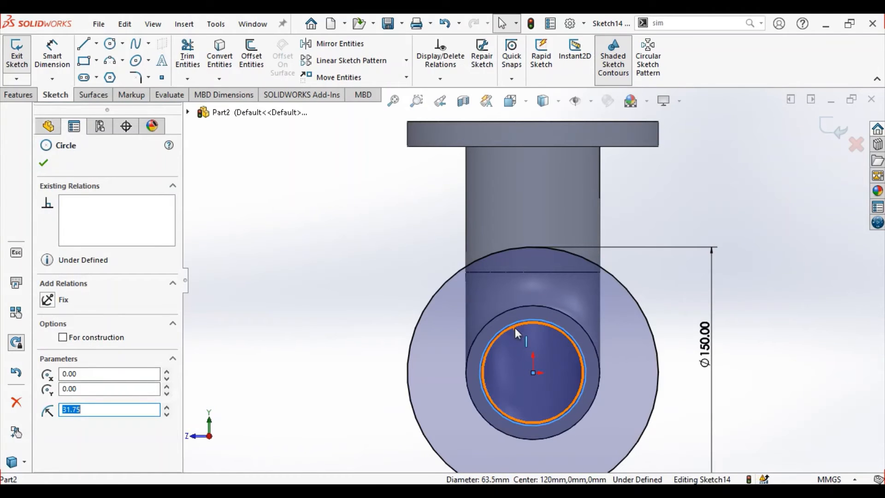
left_click(515, 327, "ctrl")
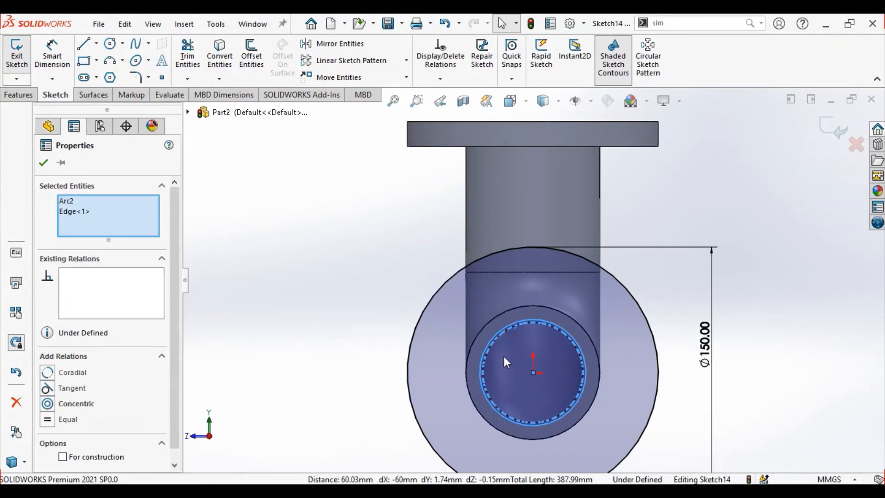
left_click(53, 373)
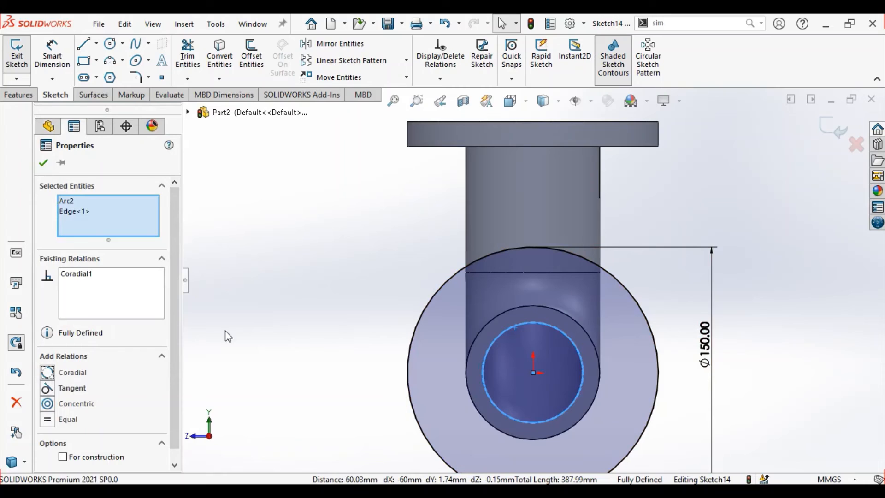
left_click(46, 167)
key("f")
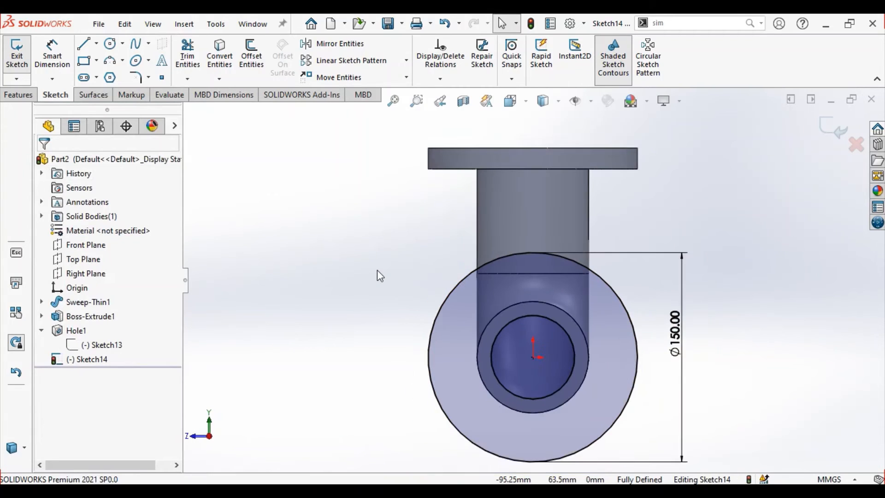
Step: Exit the sketch and extrude the flange ring 15 mm Blind in the reversed direction, back along the pipe, with merged result
left_click(22, 52)
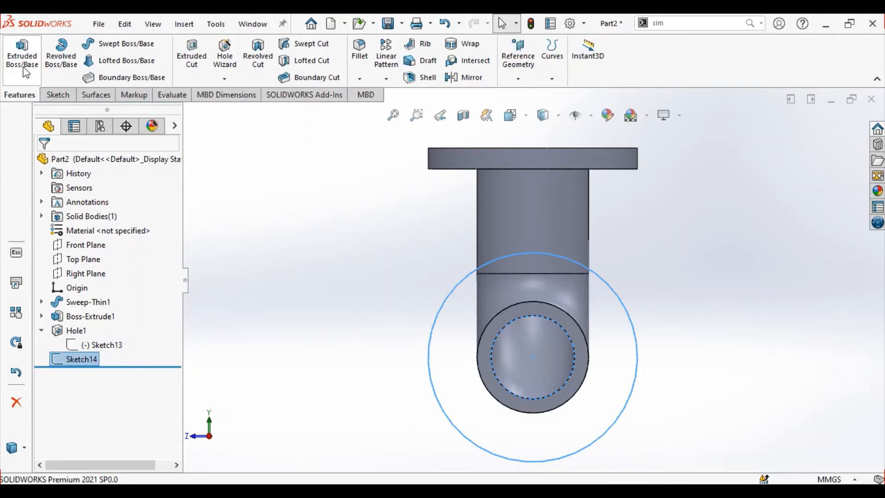
left_click(22, 60)
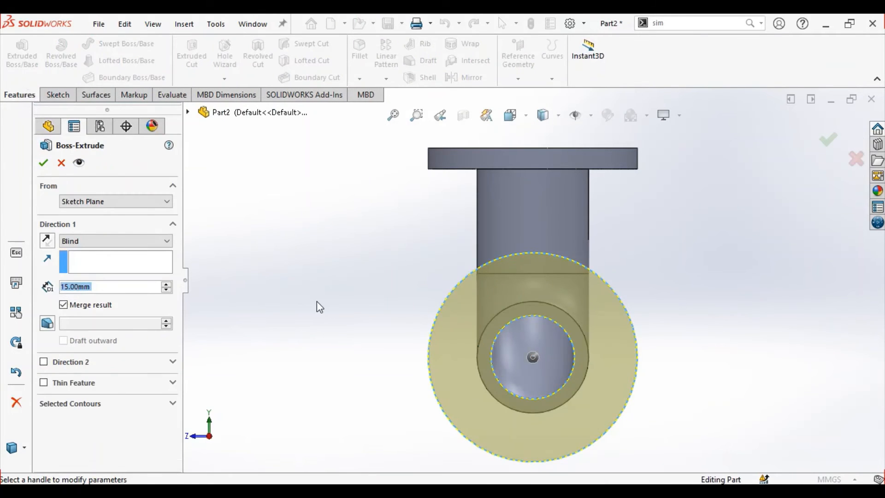
middle_click_drag(316, 301, 316, 200)
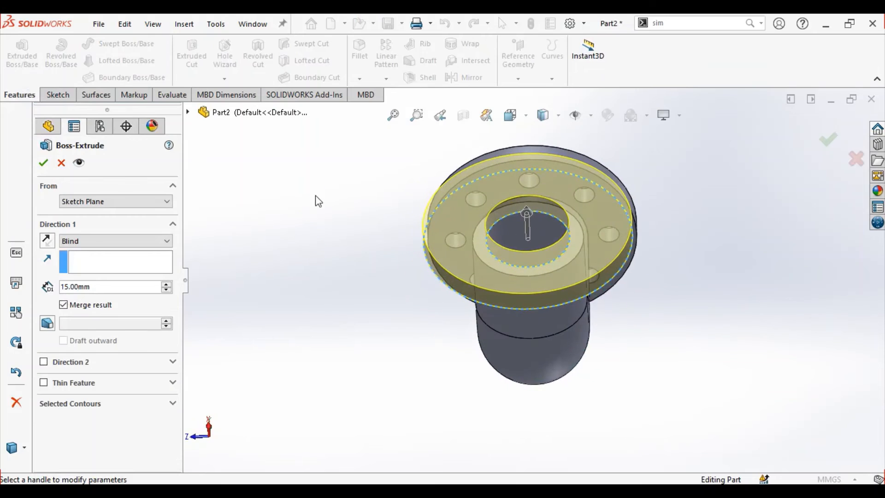
left_click(46, 240)
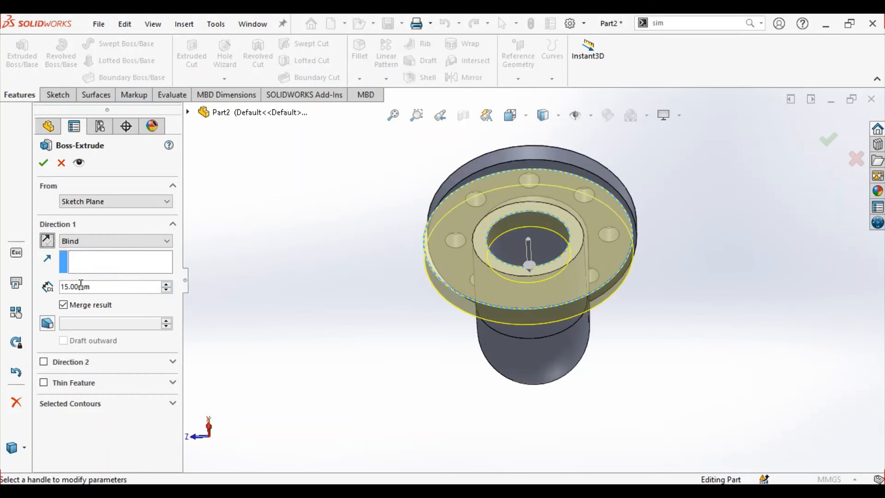
left_click(43, 162)
Step: Start a simple hole feature and place it on the new flange's outer face, beside the bore
middle_click_drag(374, 228, 516, 291)
scroll(546, 275, "down", 2)
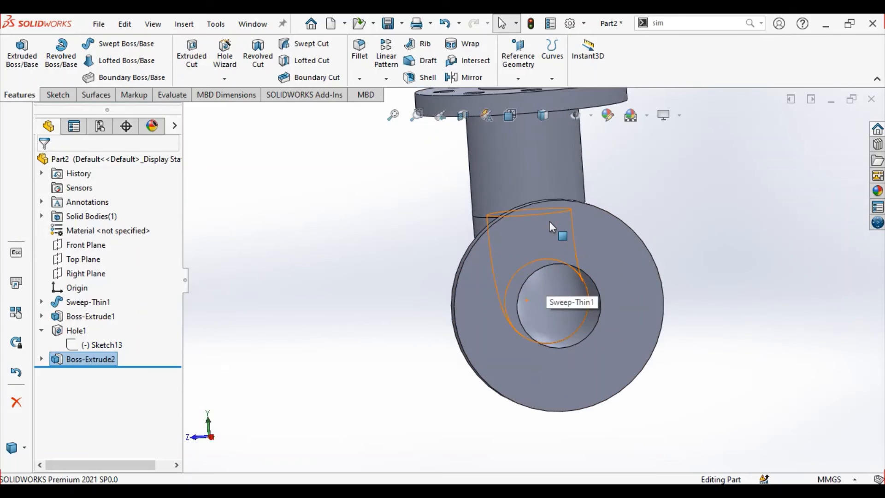
left_click(693, 23)
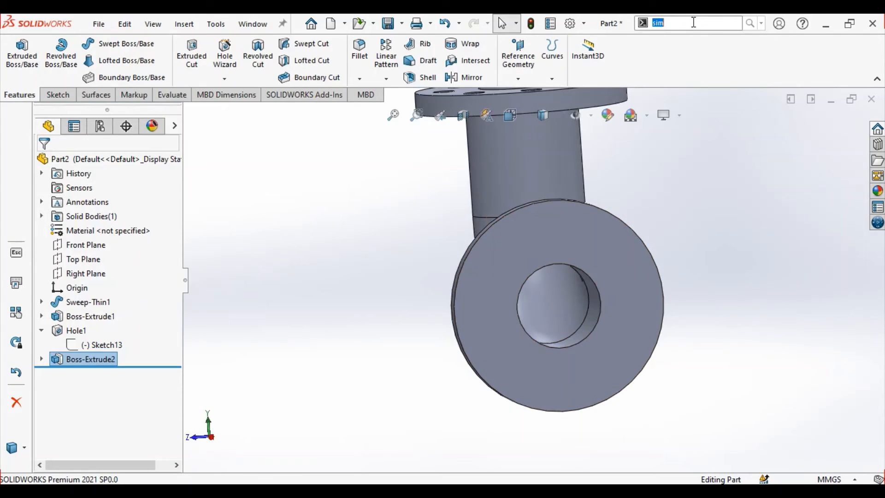
type("si")
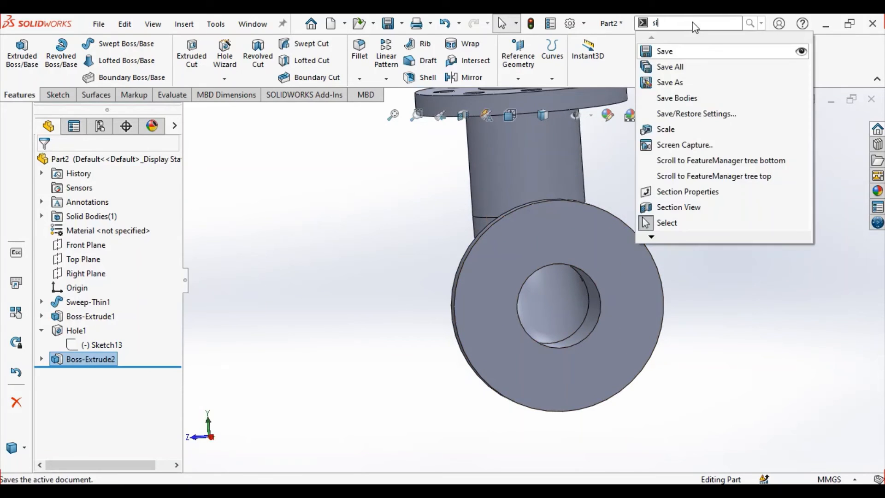
type("m")
left_click(677, 40)
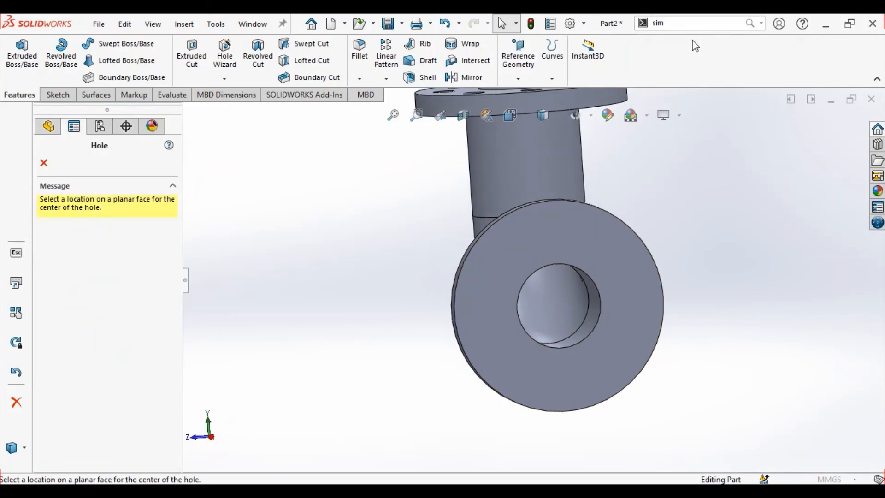
left_click(490, 298)
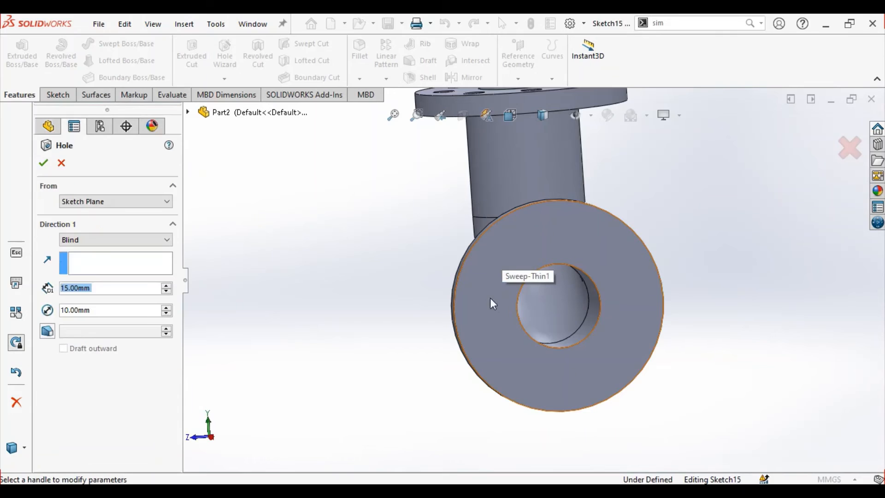
Step: Set the hole's diameter to 15 mm and create it with a 15 mm Blind depth
left_click(96, 312)
double_click(96, 312)
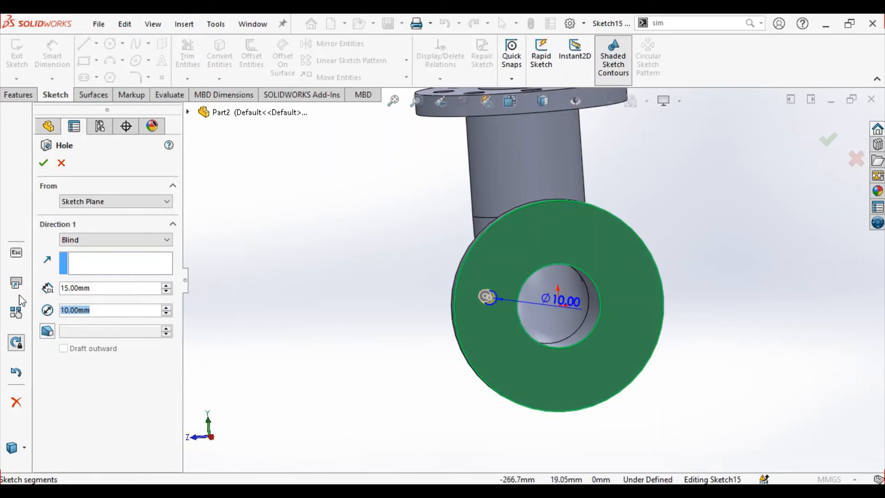
type("15")
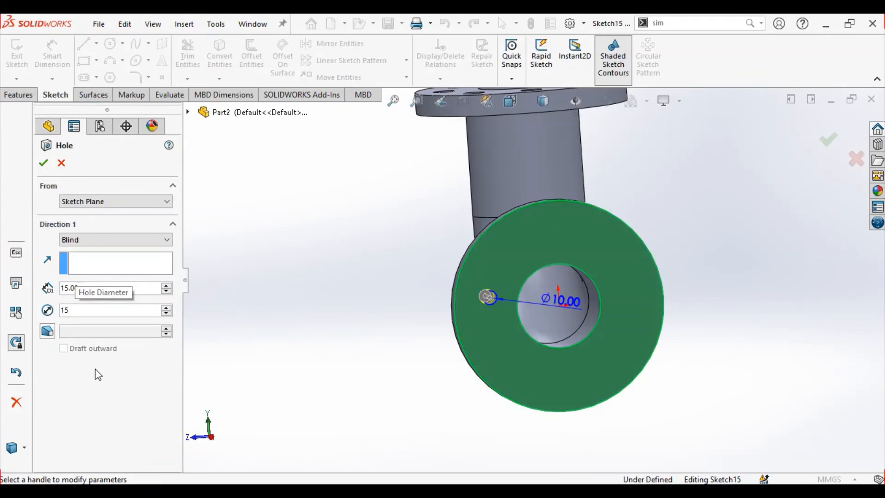
key("Return")
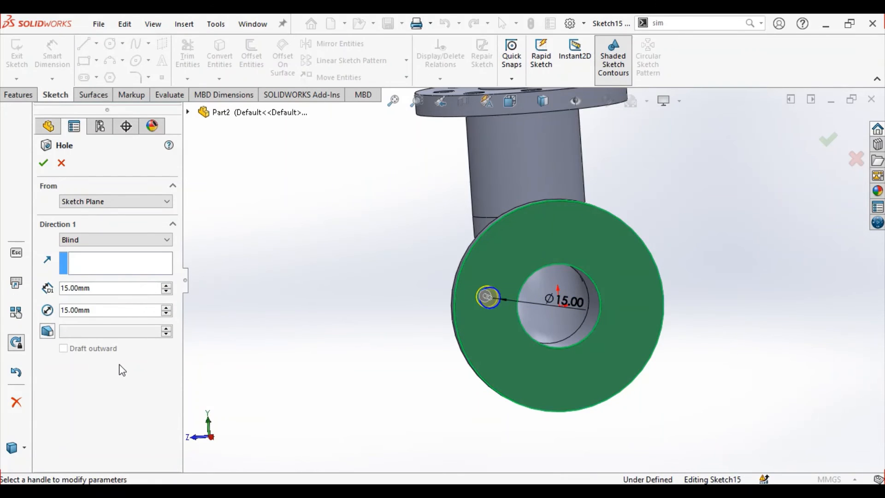
left_click(43, 164)
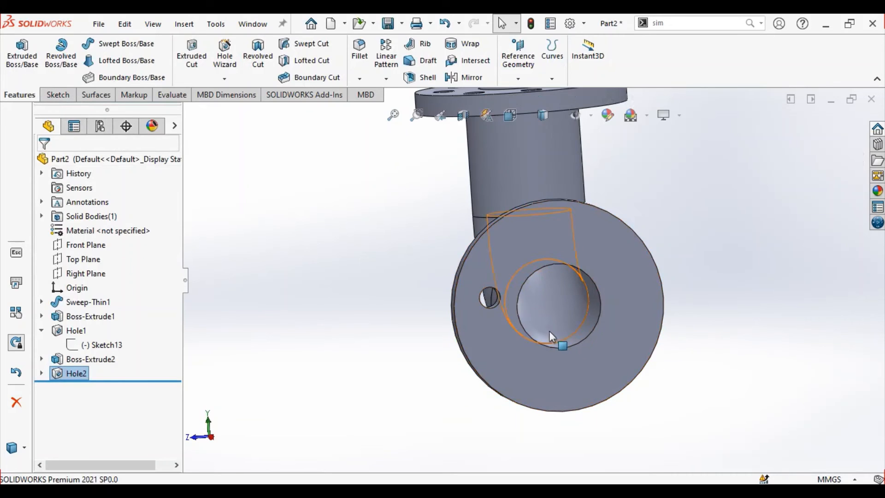
Step: Open the new hole's sketch for editing and convert the bore's circular edge into a sketch entity
left_click(40, 373)
right_click(93, 389)
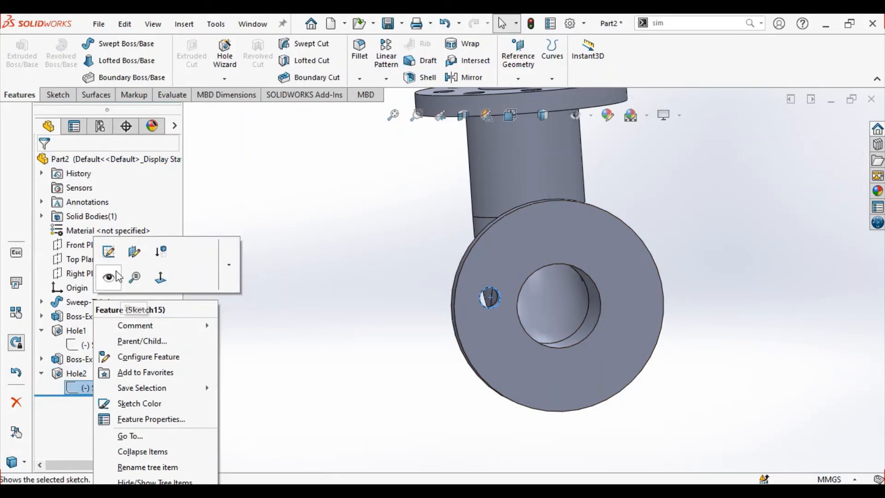
left_click(85, 274)
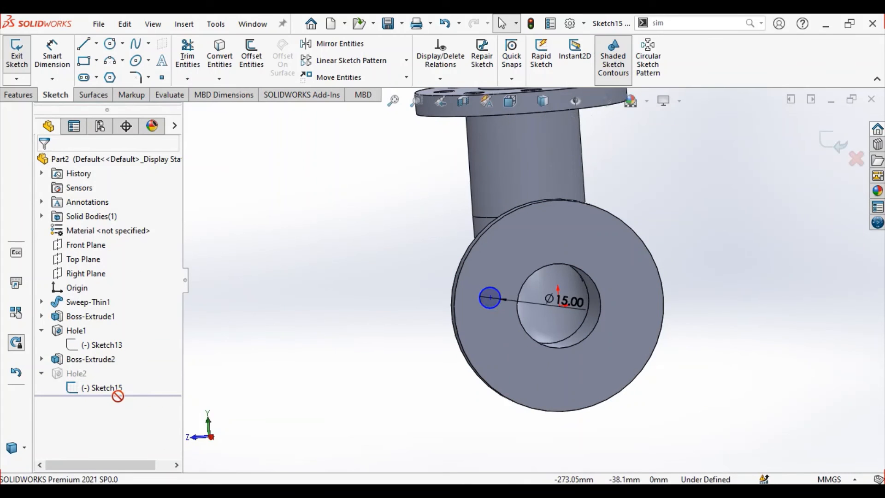
scroll(553, 288, "down", 2)
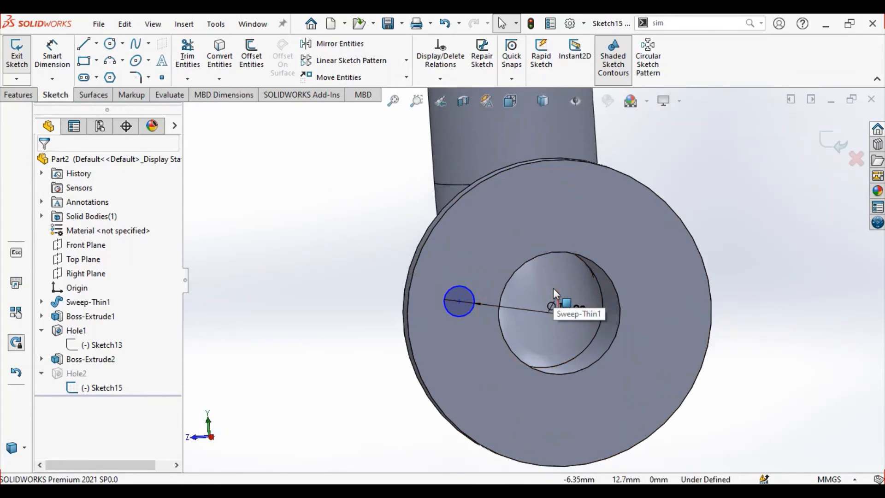
left_click(538, 255)
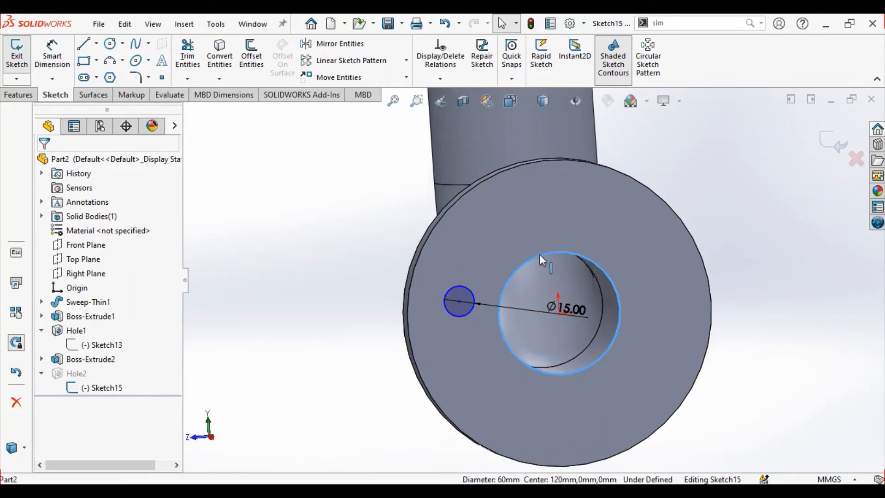
left_click(214, 70)
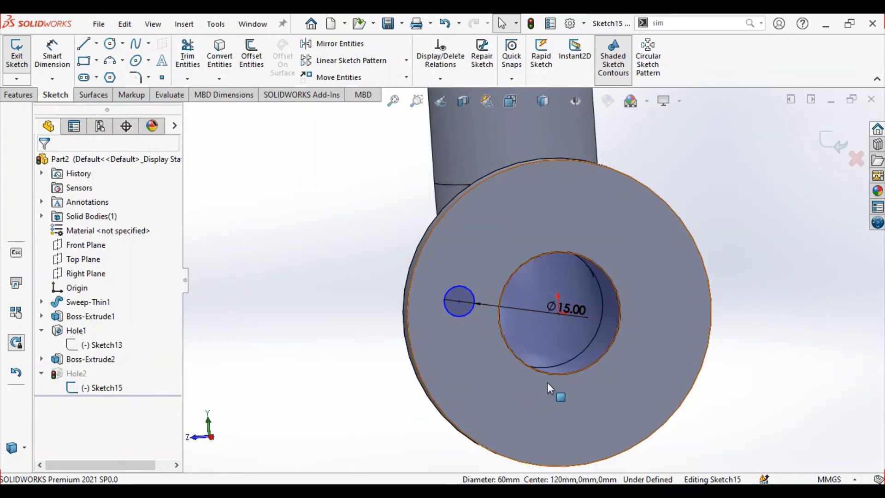
Step: Move the hole's diameter dimension up, clear of the sketch origin at the bore's centre
left_click(458, 300)
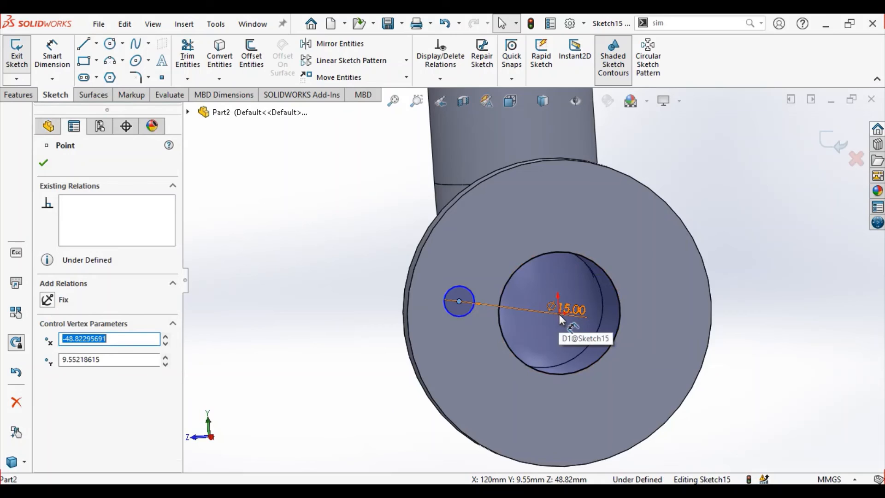
middle_click_drag(559, 314, 536, 317, "ctrl")
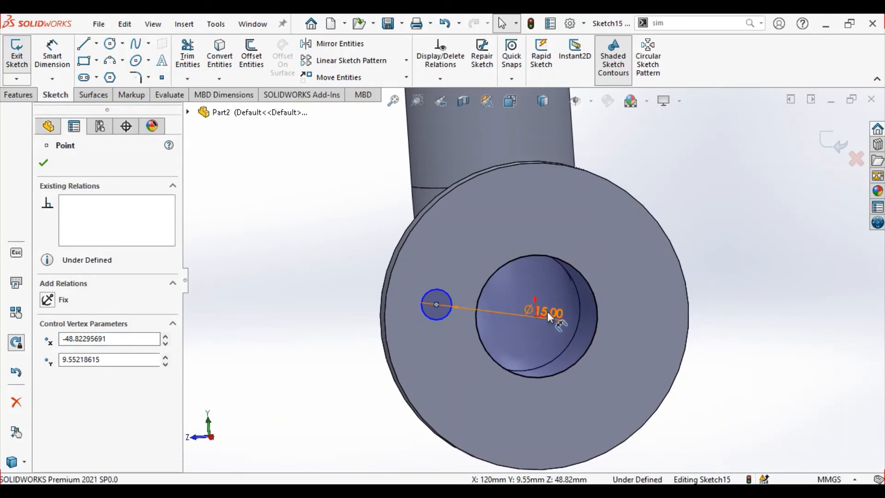
left_click_drag(546, 311, 549, 266)
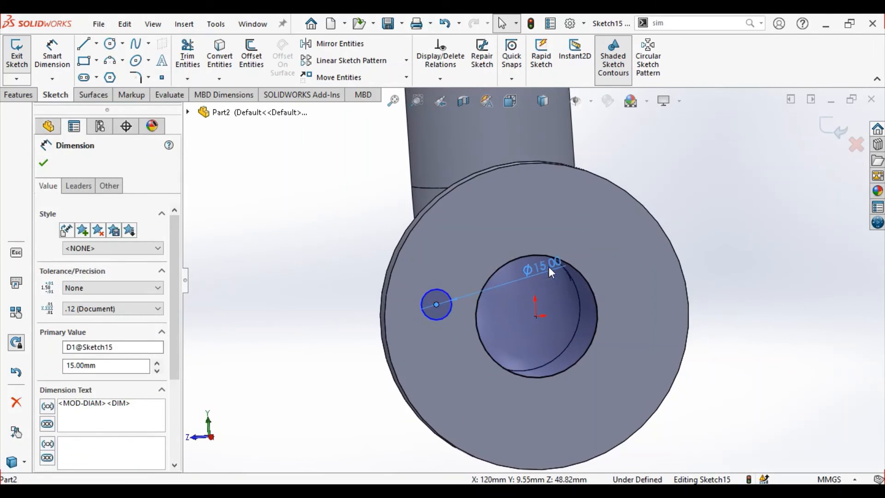
left_click(537, 316, "ctrl")
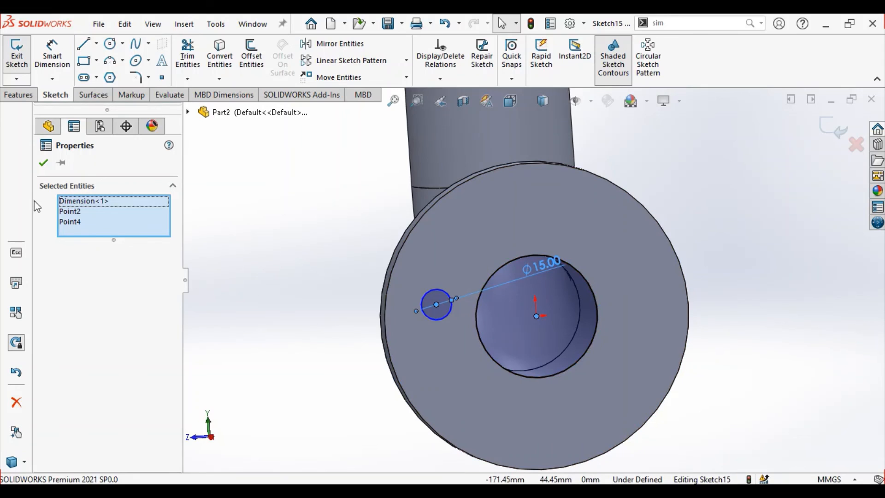
left_click(43, 163)
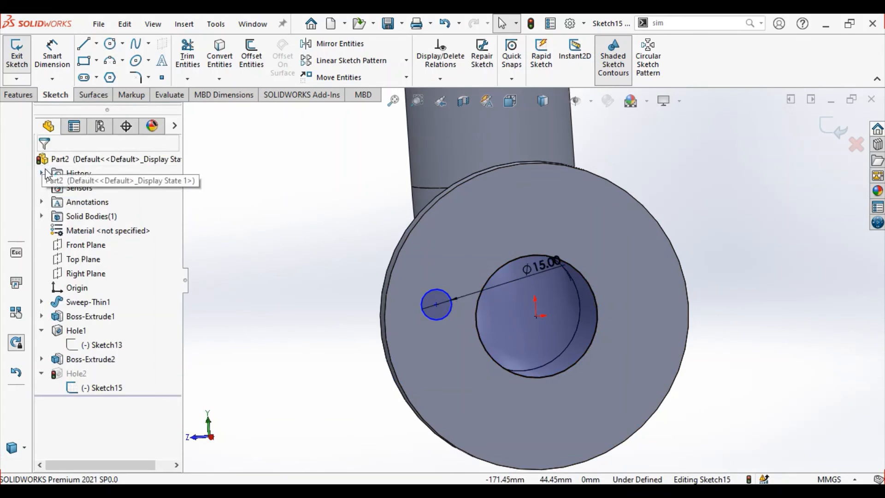
Step: Add a Horizontal relation between the small hole's centre and the origin at the bore's centre
left_click(440, 304)
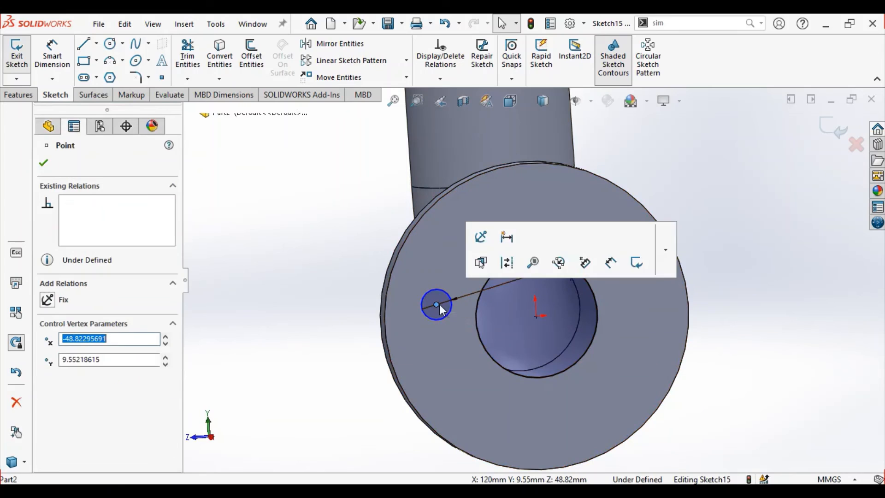
left_click(536, 315, "ctrl")
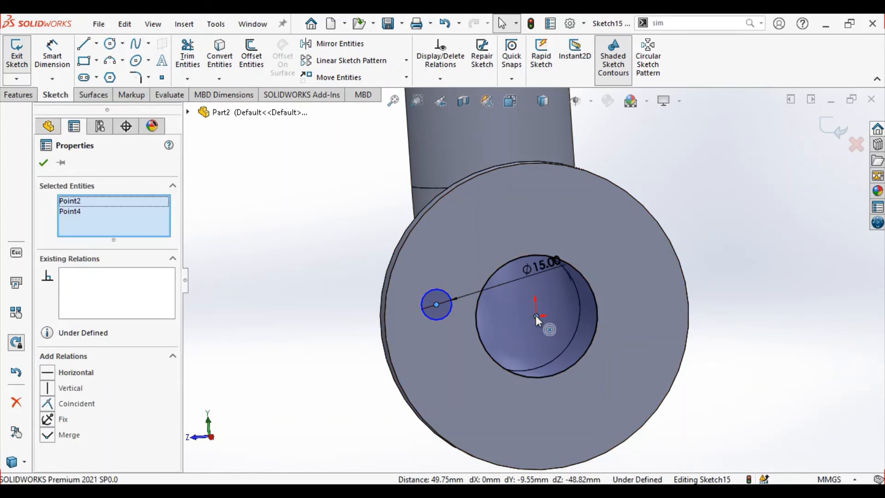
left_click(52, 372)
left_click(273, 277)
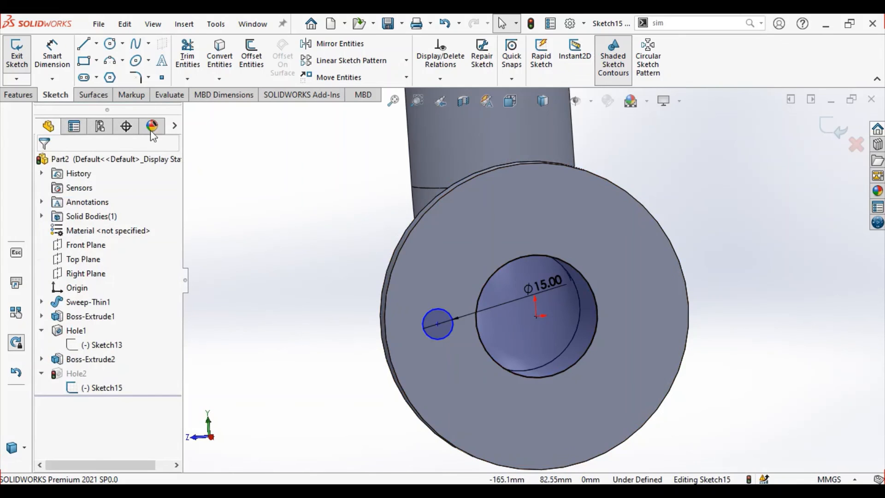
Step: Dimension the distance between the small hole's centre and the origin, and set it to 55 mm
left_click(52, 54)
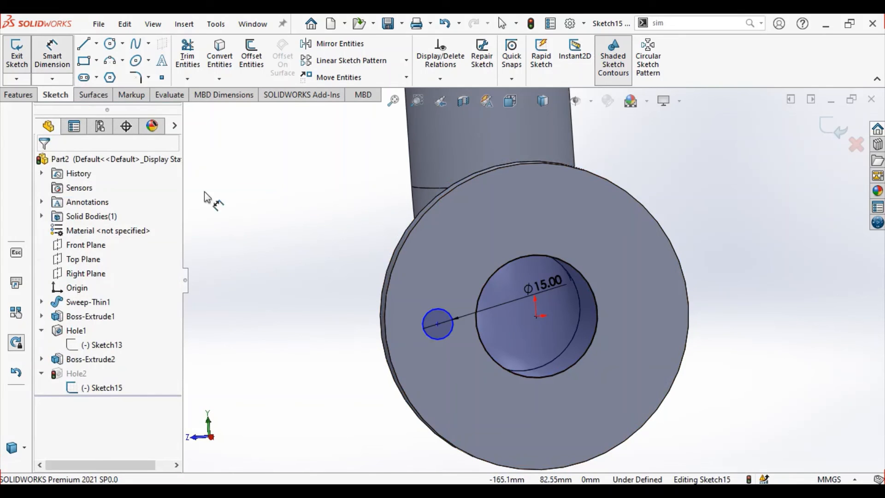
left_click(437, 324)
left_click(536, 316)
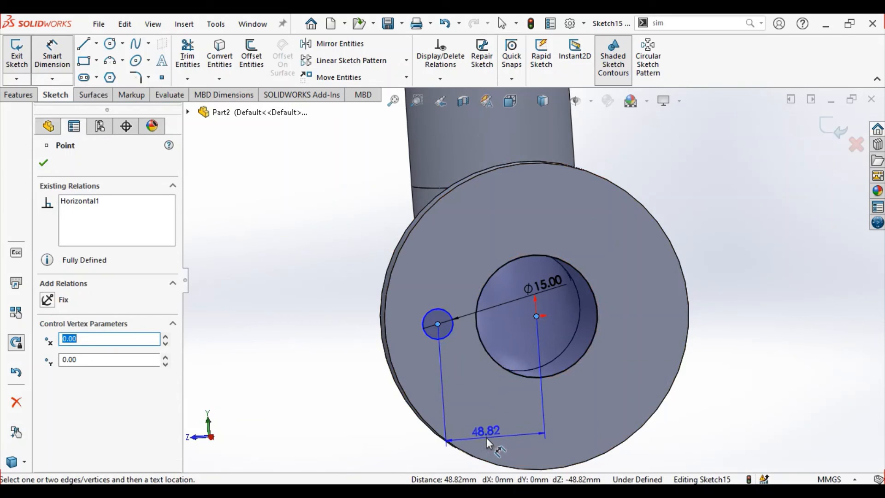
left_click(486, 438)
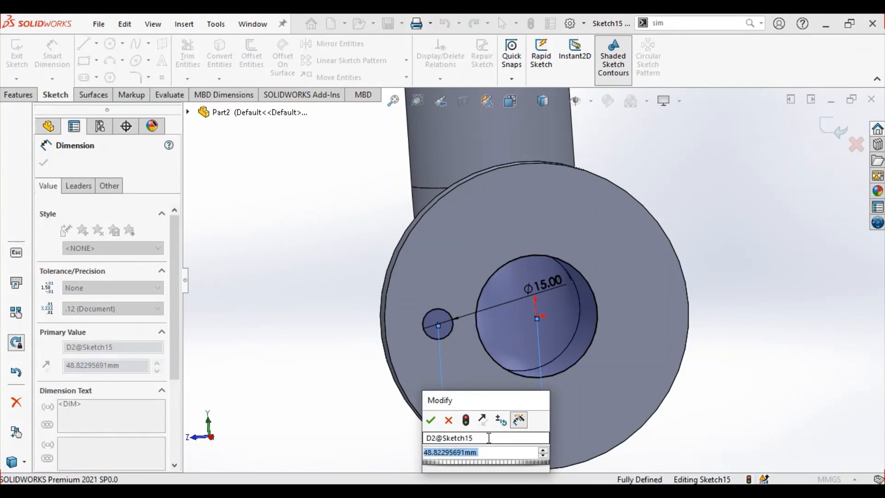
type("55")
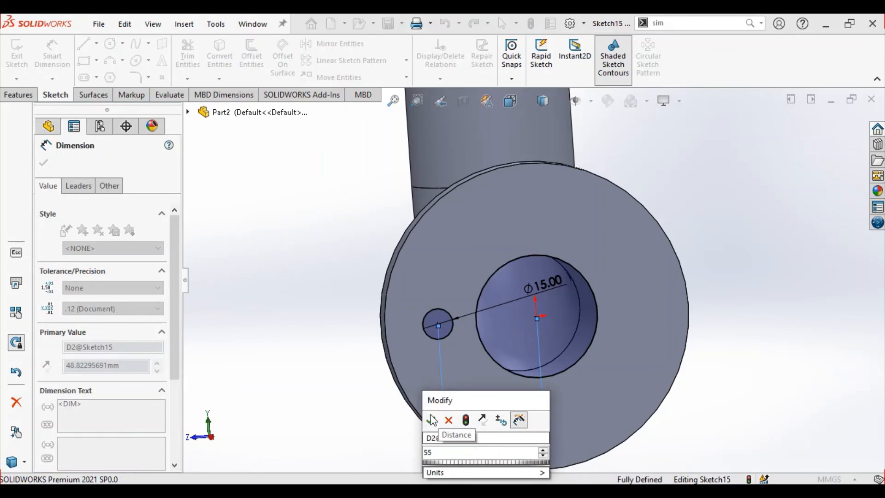
left_click(432, 420)
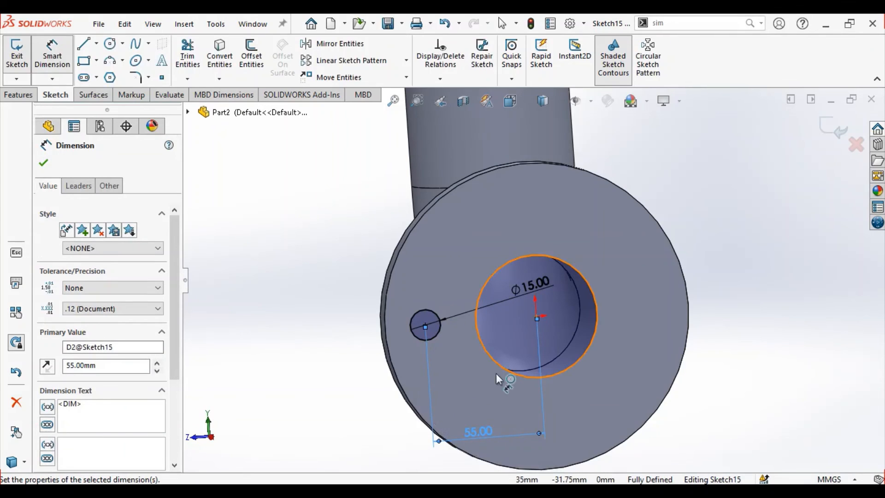
left_click(44, 163)
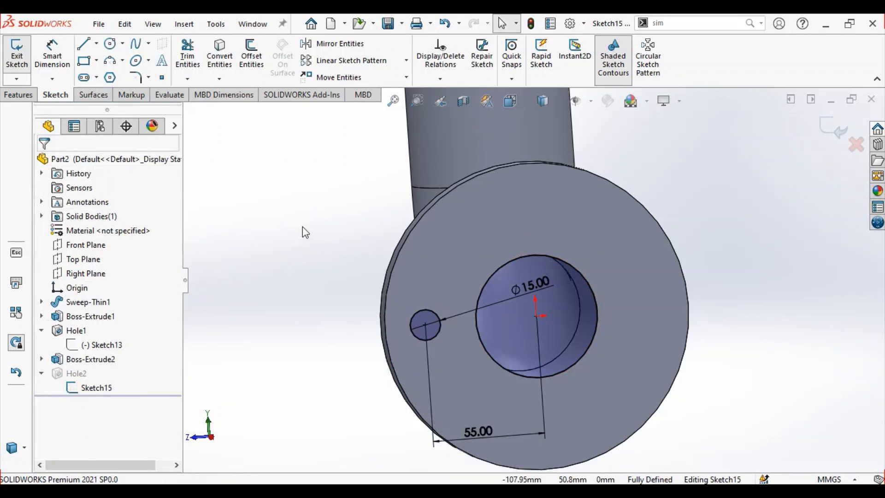
Step: Create a circular sketch pattern of the hole circle with 8 equally spaced instances over 360 degrees around the origin, and exit the sketch
left_click(407, 61)
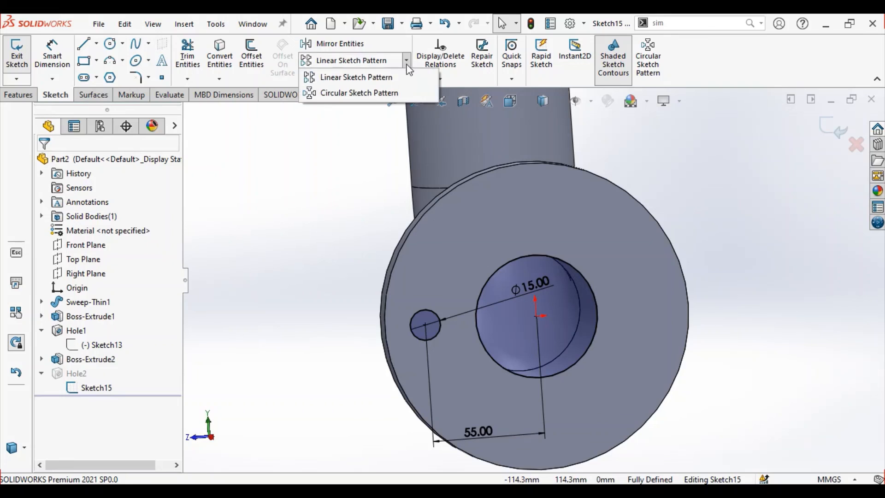
left_click(383, 92)
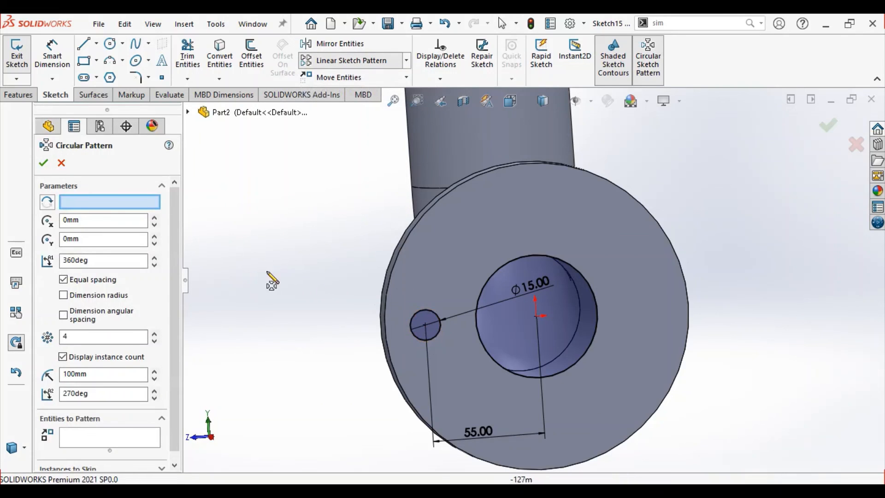
left_click(414, 317)
left_click(69, 336)
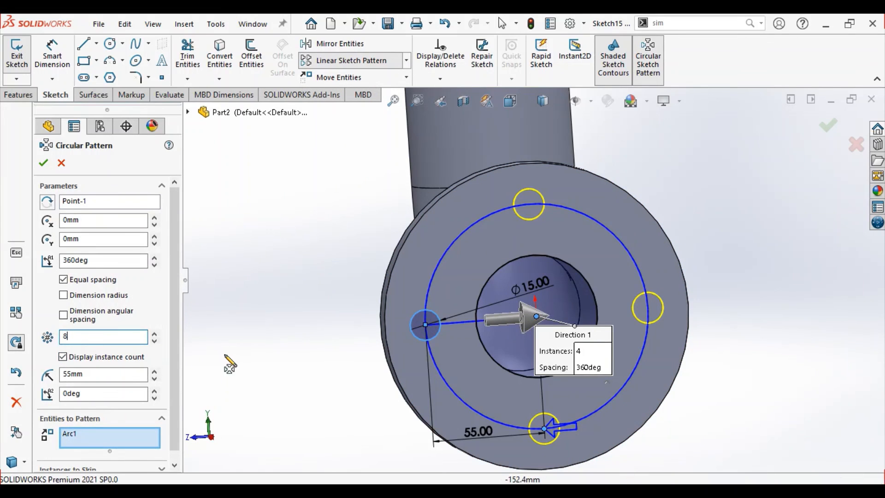
left_click(64, 315)
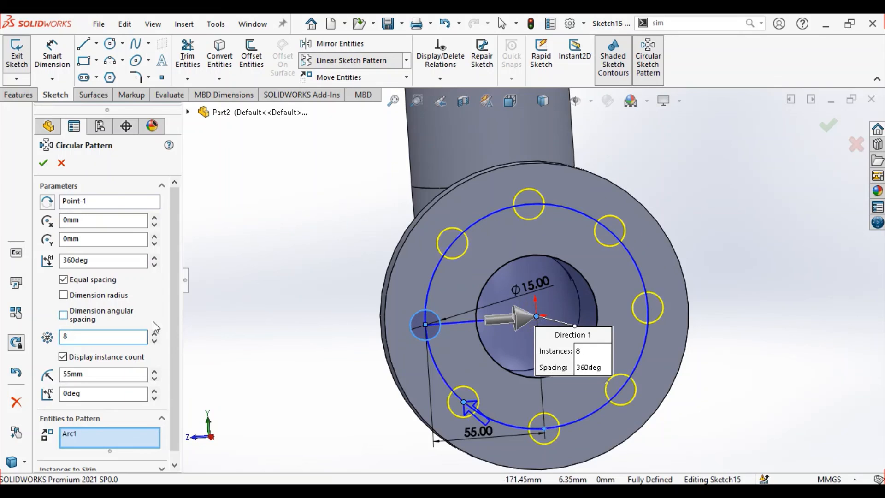
left_click(43, 164)
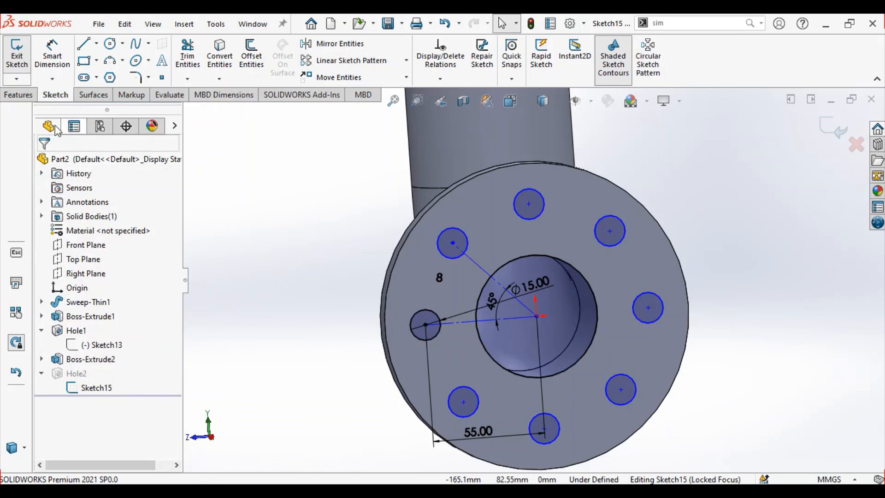
left_click(22, 63)
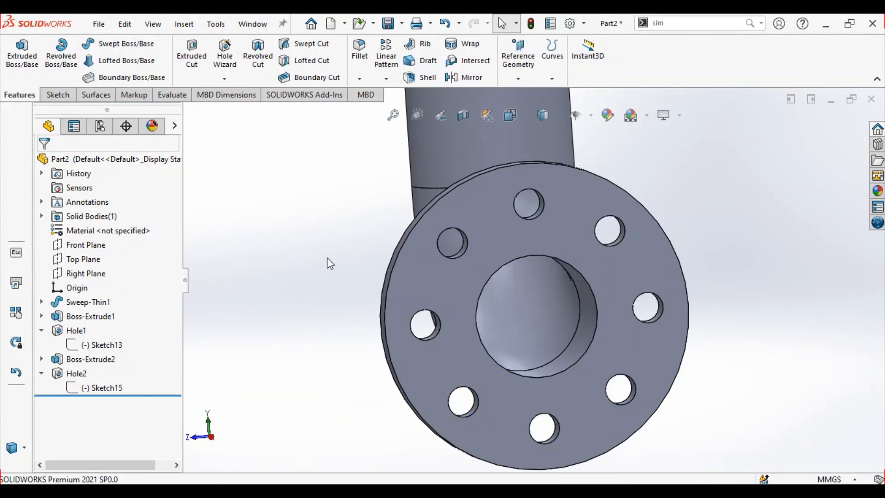
Step: Examine the finished elbow and both drilled flanges from several angles and in the isometric view
middle_click_drag(336, 238, 380, 269)
key("f")
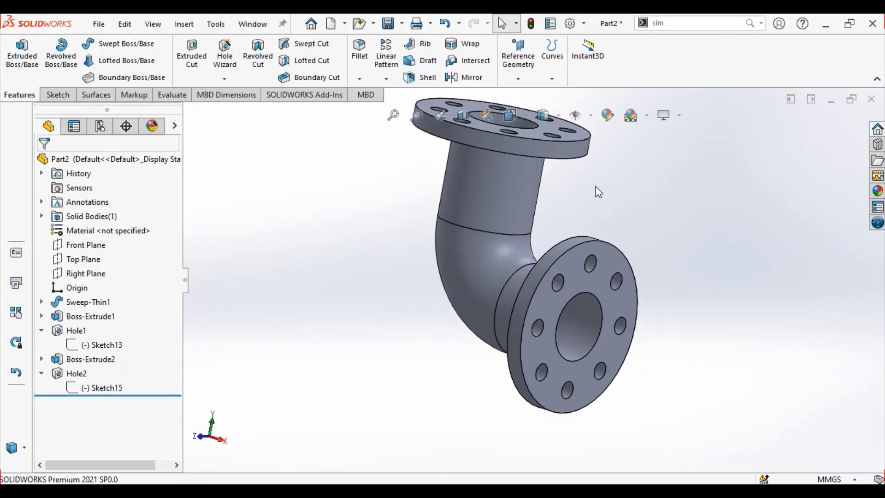
middle_click_drag(594, 191, 592, 211)
scroll(585, 237, "up", 3)
scroll(592, 211, "down", 2)
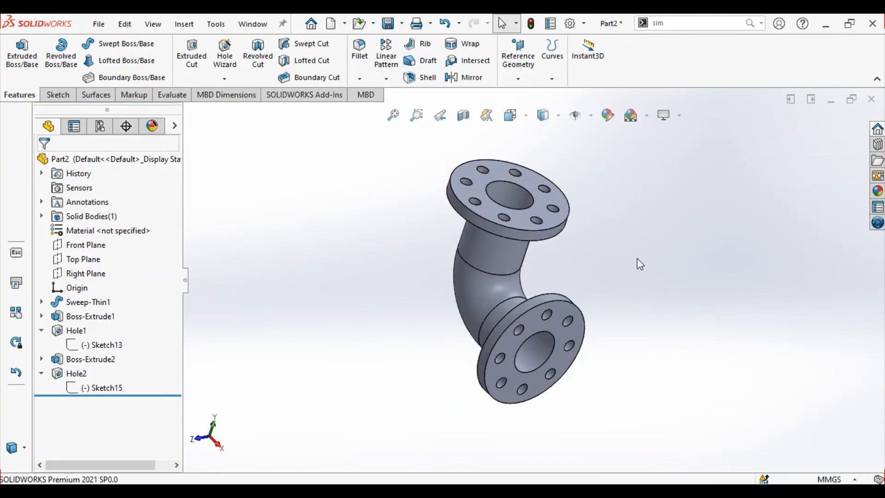
key("space")
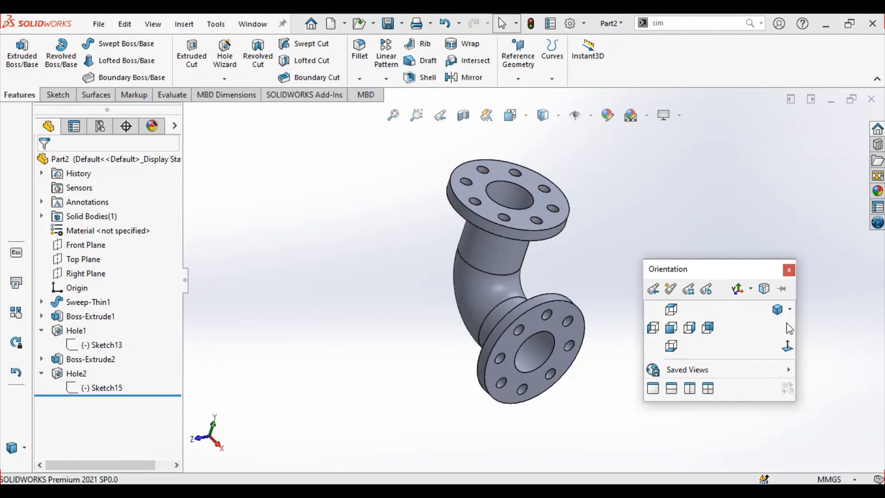
left_click(784, 313)
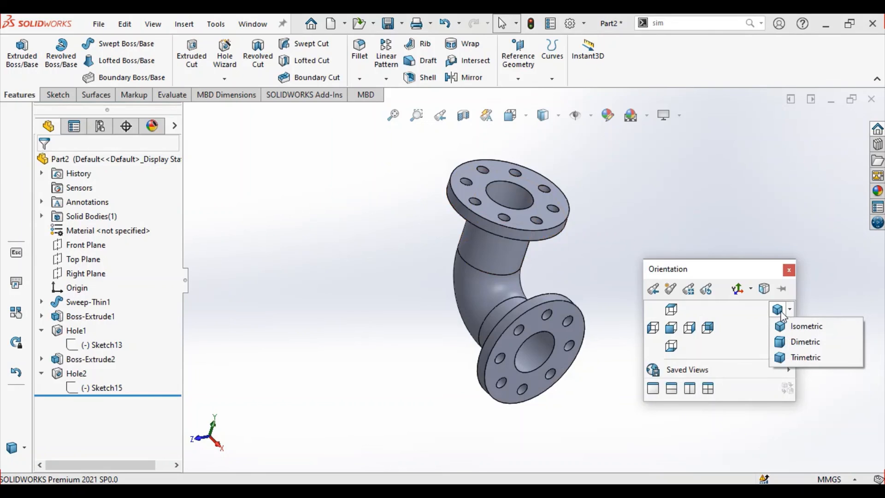
left_click(778, 309)
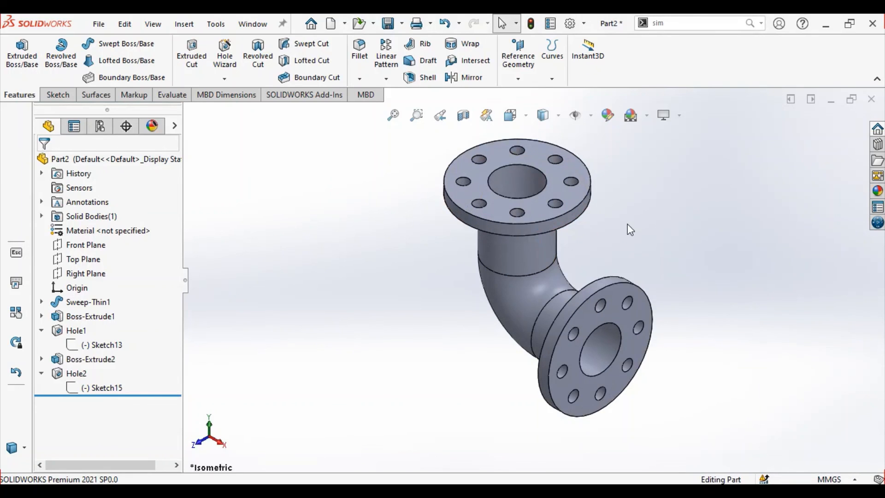
scroll(627, 225, "up", 1)
scroll(627, 225, "down", 2)
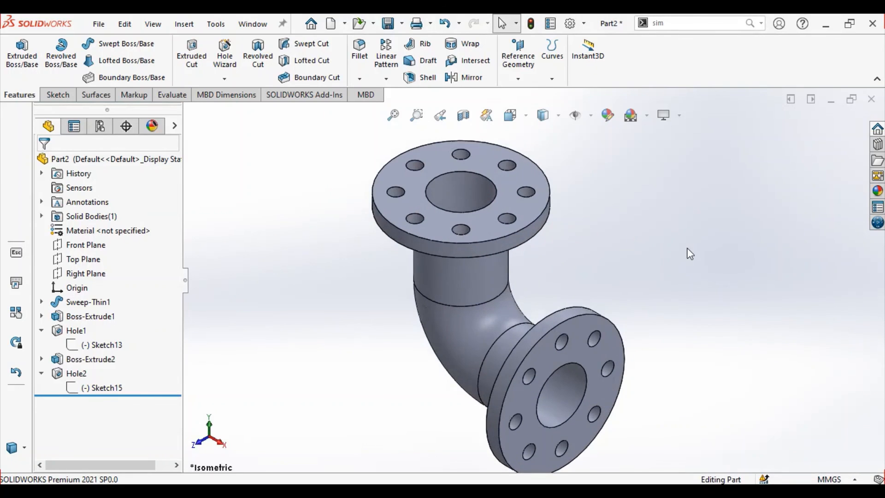
scroll(687, 254, "up", 1)
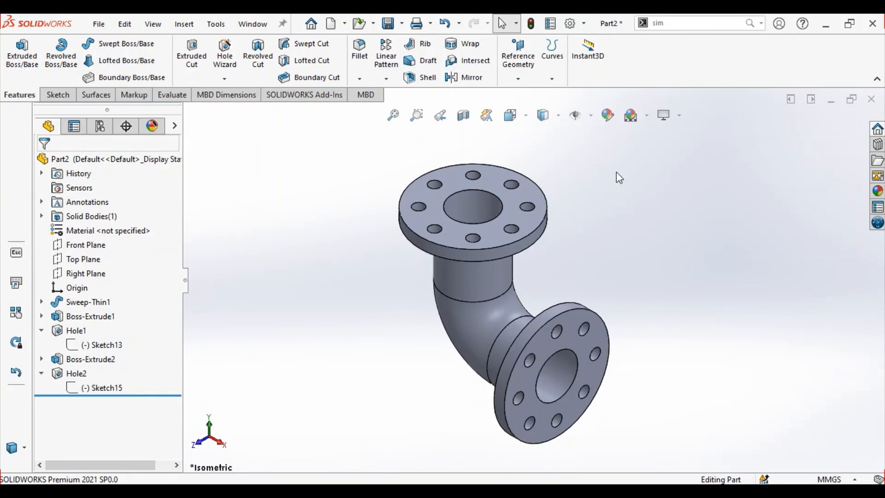